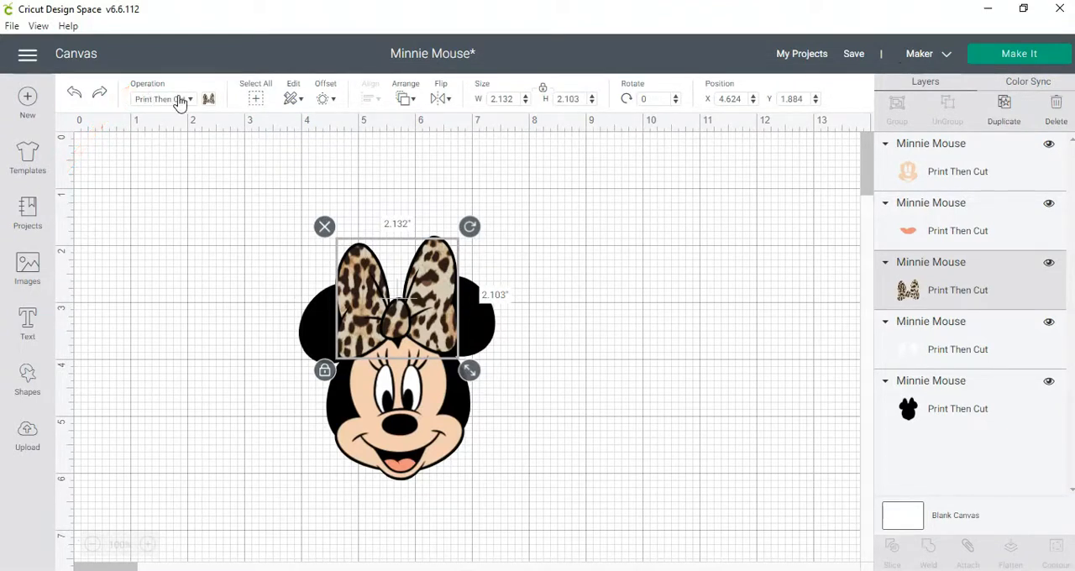
- Examine the leopard bow's operation types and its Print Then Cut print types, including the advanced color options and Pattern
left_click(178, 100)
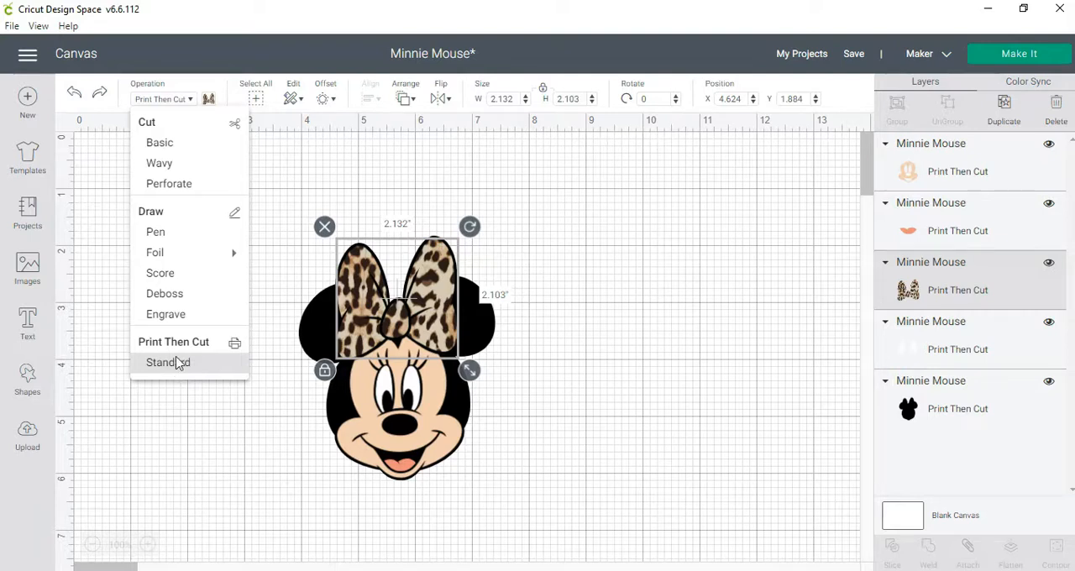
left_click(168, 372)
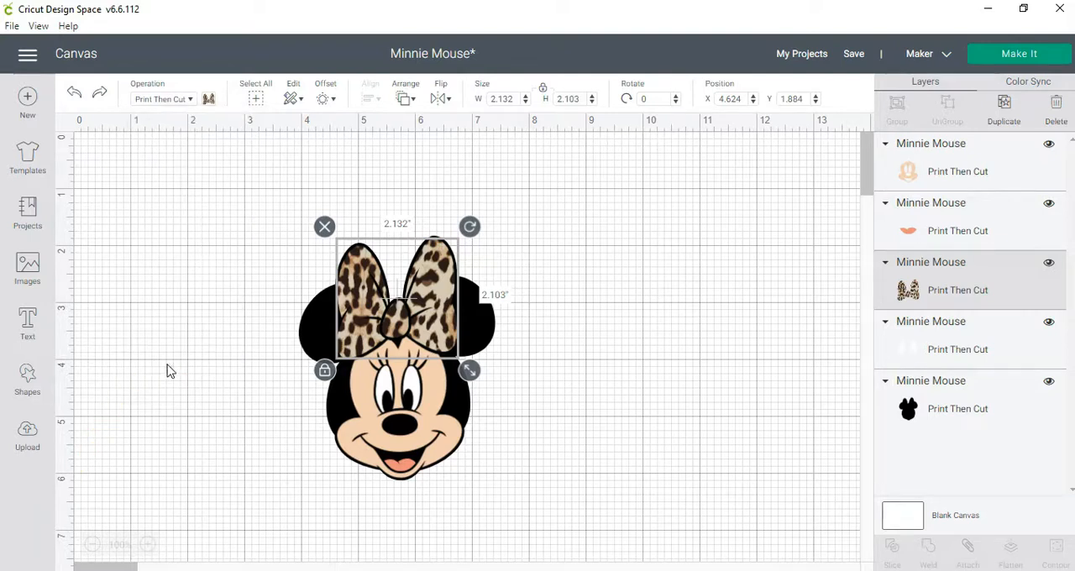
left_click(208, 101)
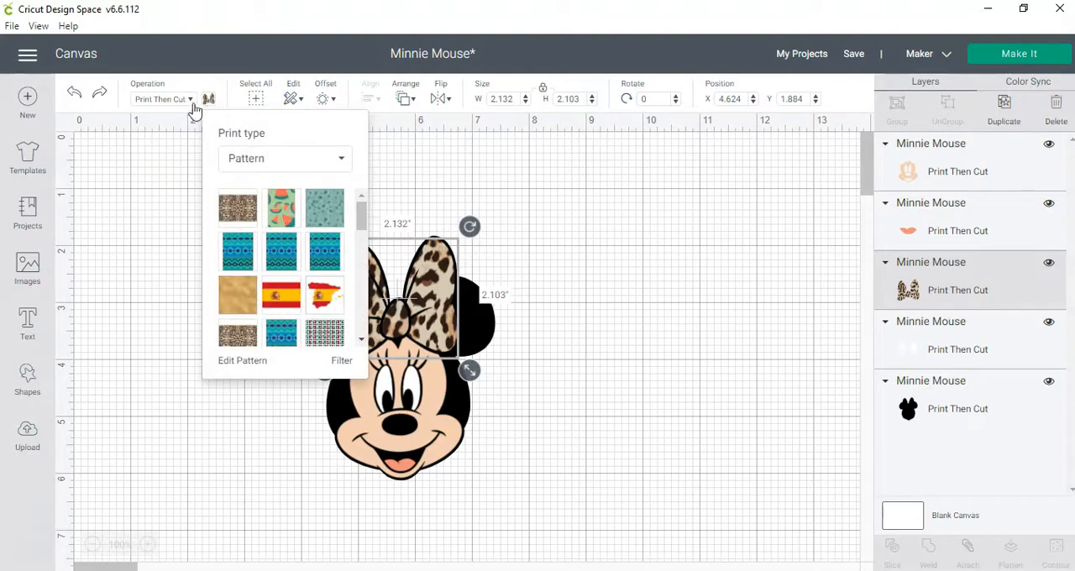
left_click(252, 159)
left_click(250, 191)
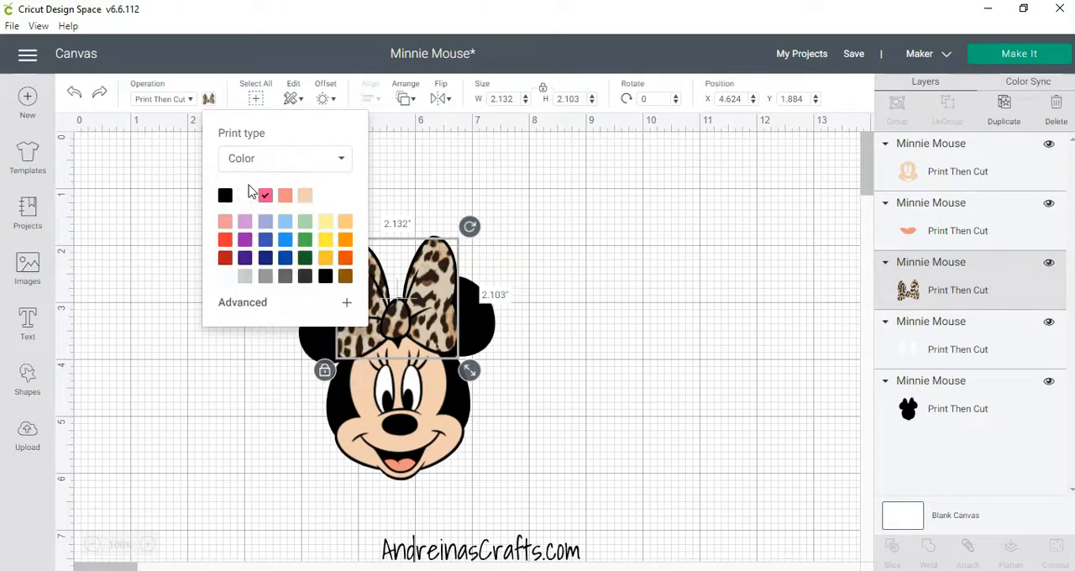
left_click(257, 306)
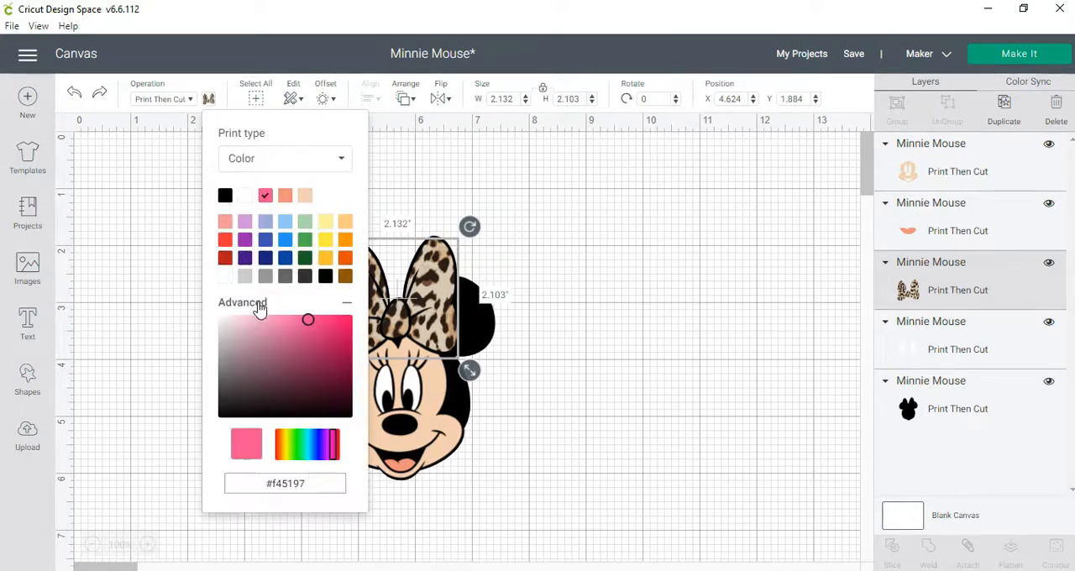
left_click(252, 160)
left_click(260, 210)
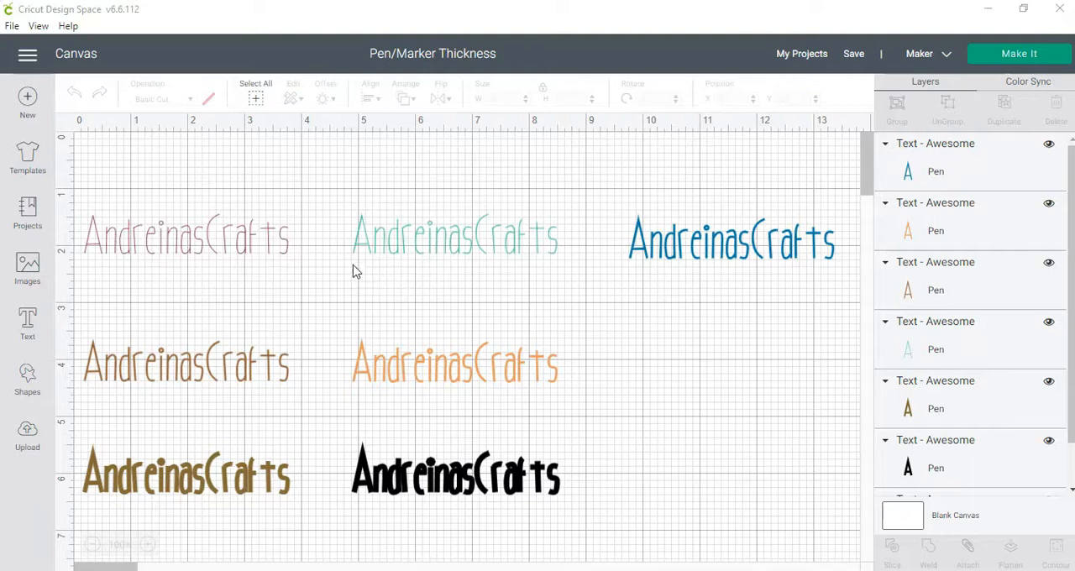
- Examine the available pen types and thicknesses for the thin pink text in the pen thickness project
left_click(287, 243)
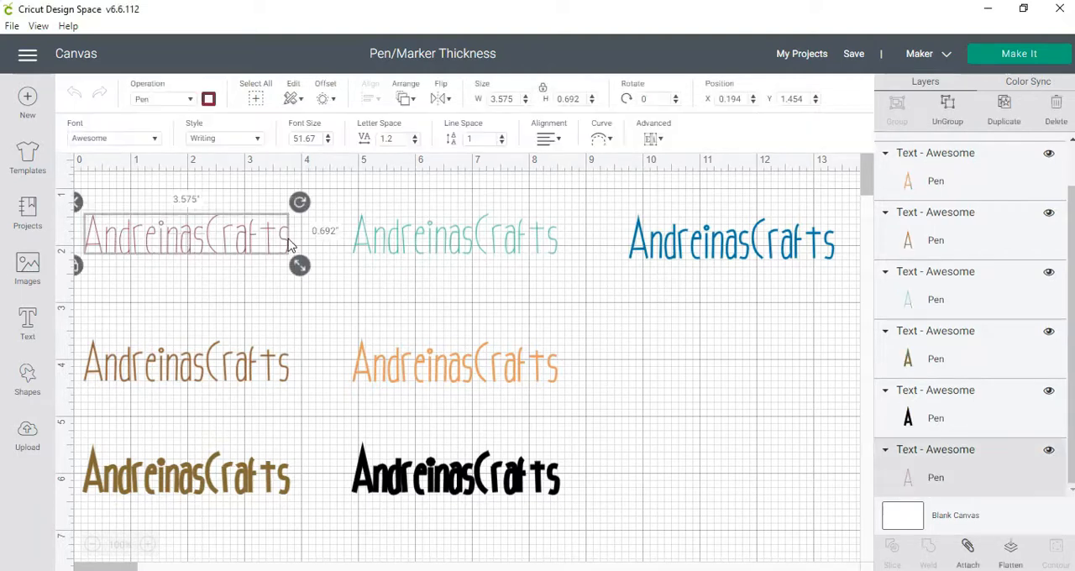
left_click(208, 100)
left_click(297, 152)
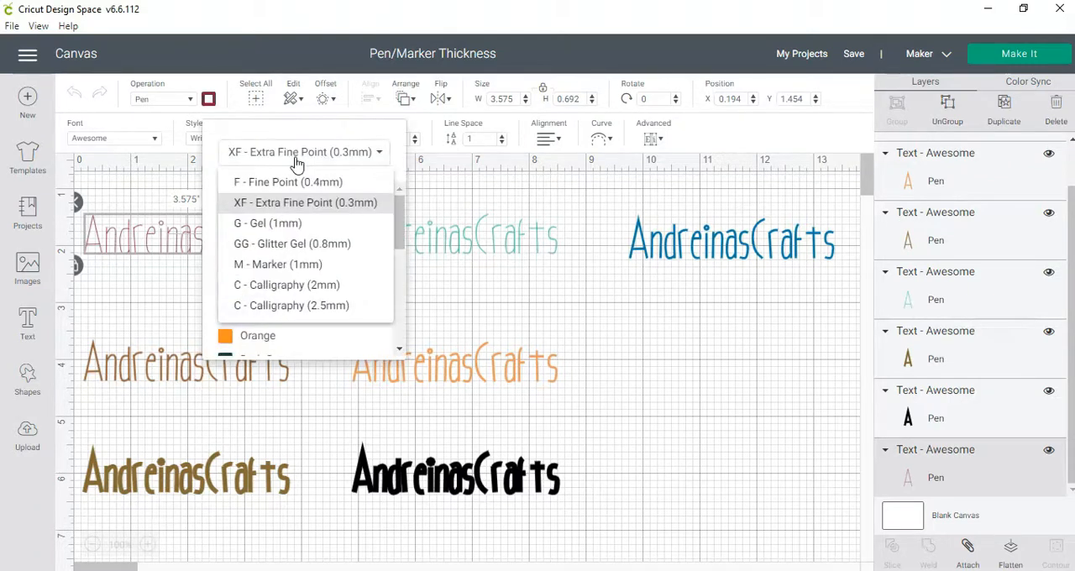
left_click(450, 187)
left_click(260, 254)
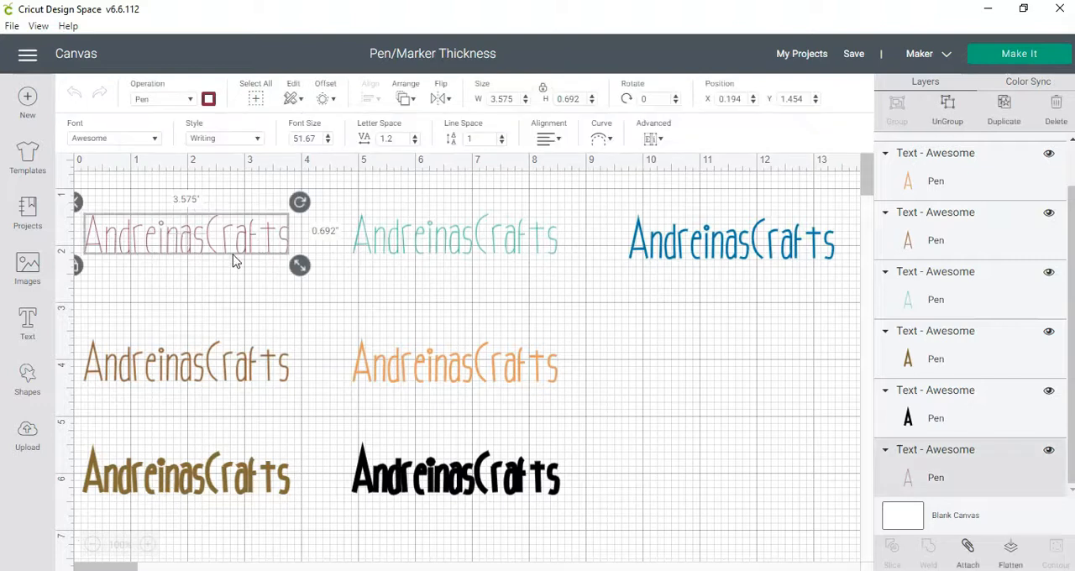
- Check the pen type and color choices of the thick black text
left_click(534, 489)
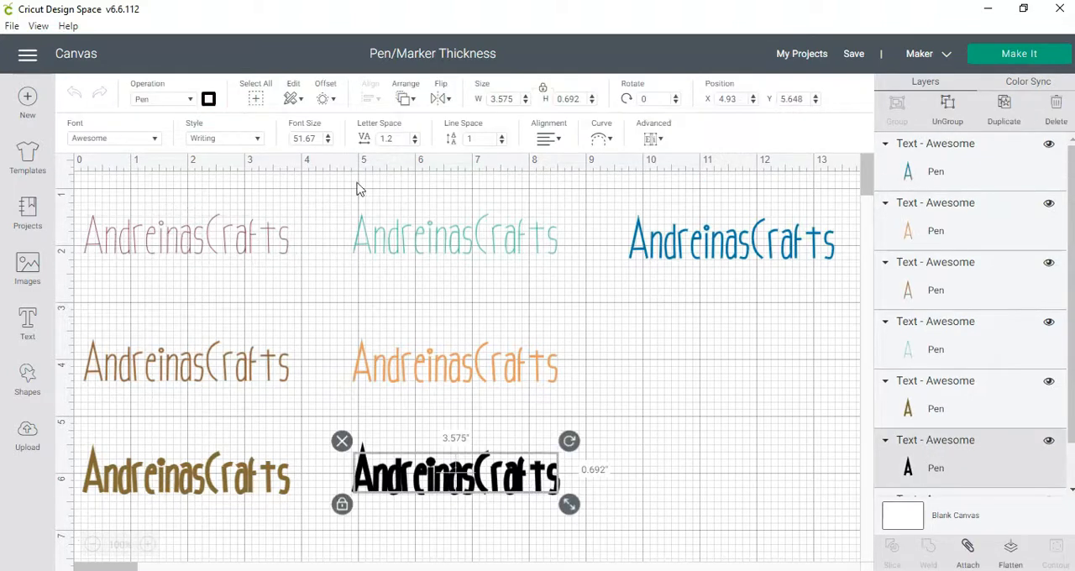
left_click(206, 105)
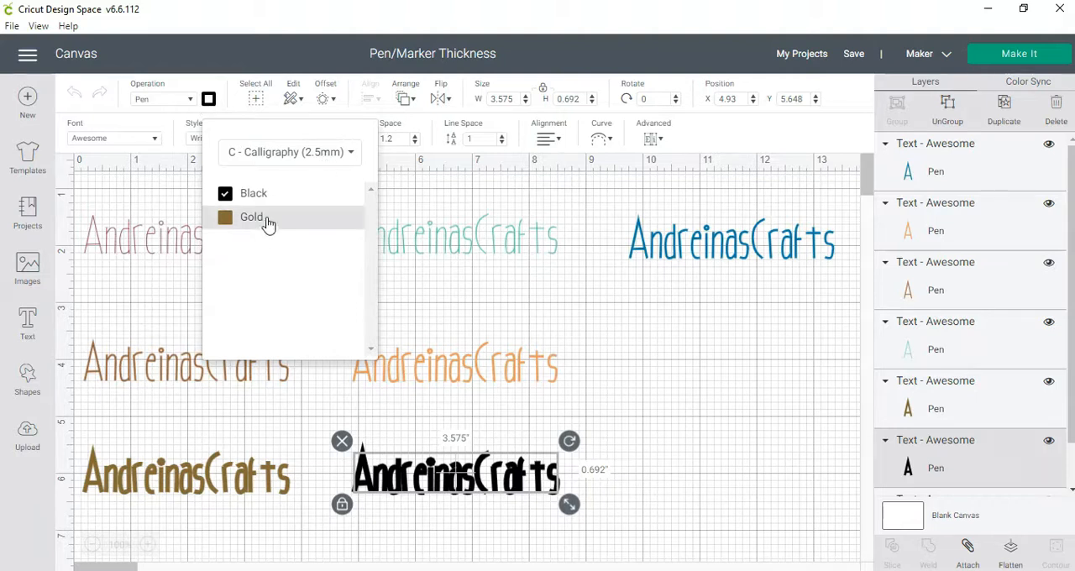
left_click(604, 323)
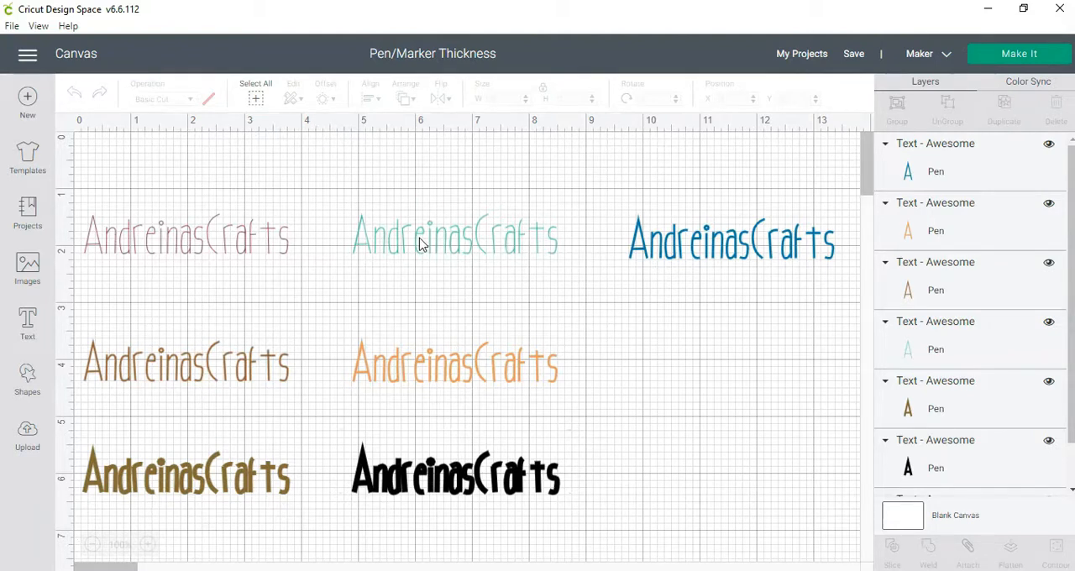
left_click(481, 485)
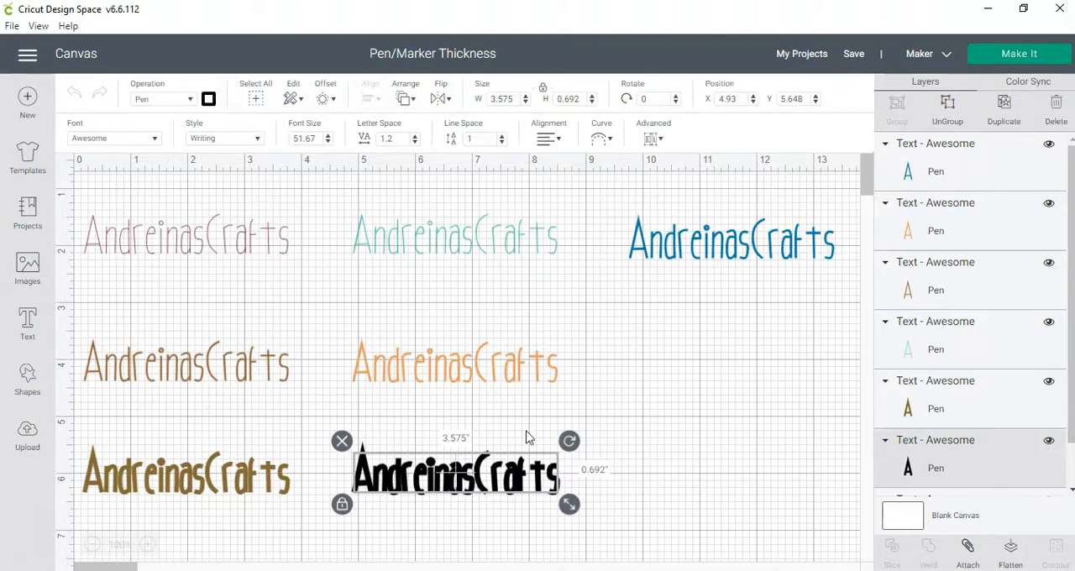
left_click(656, 382)
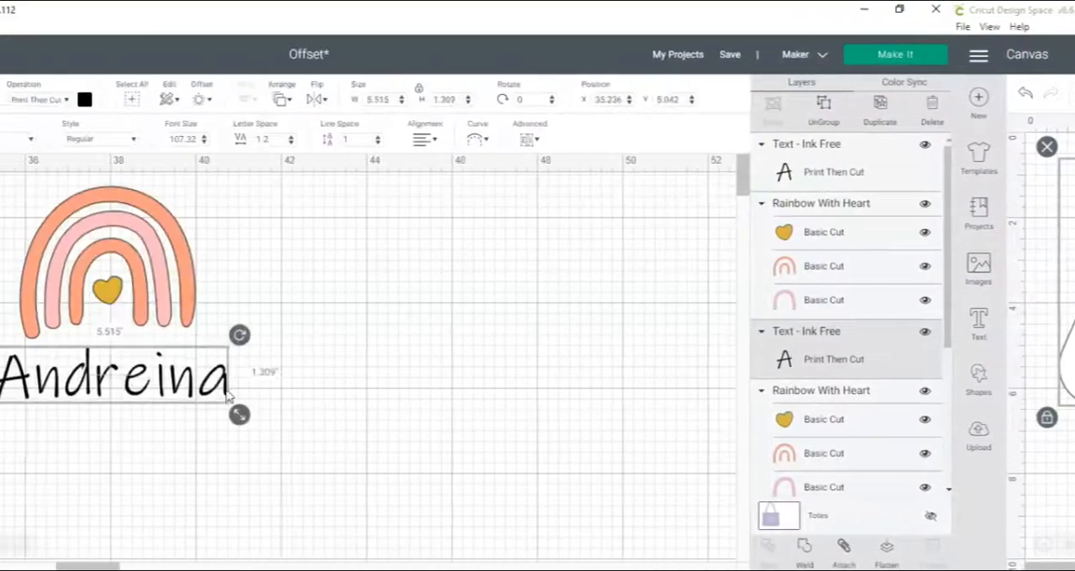
- Examine the Offset distance, corner and weld options on the name text below the rainbow
left_click(182, 283)
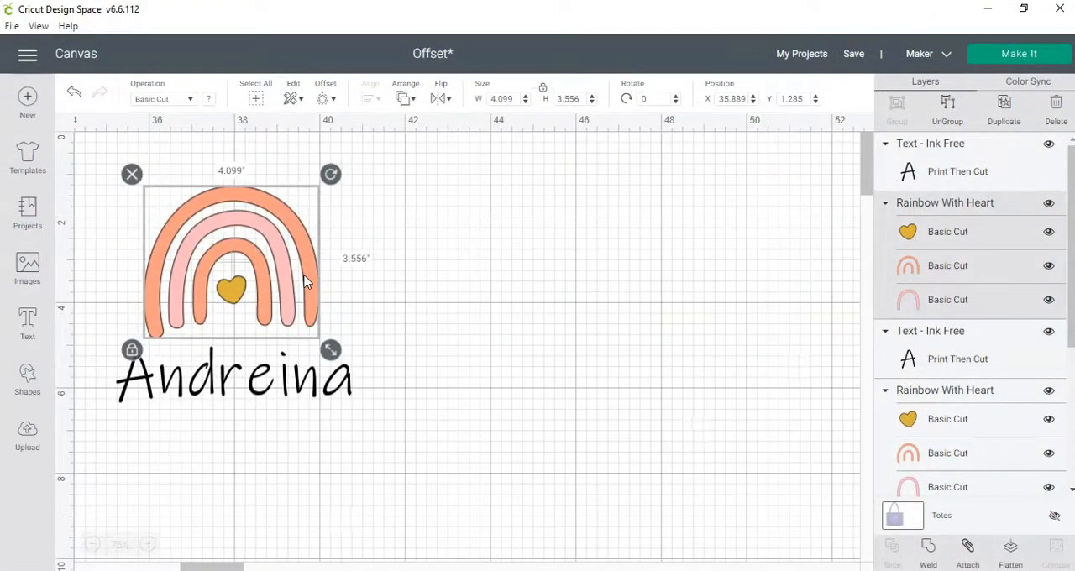
left_click(279, 386)
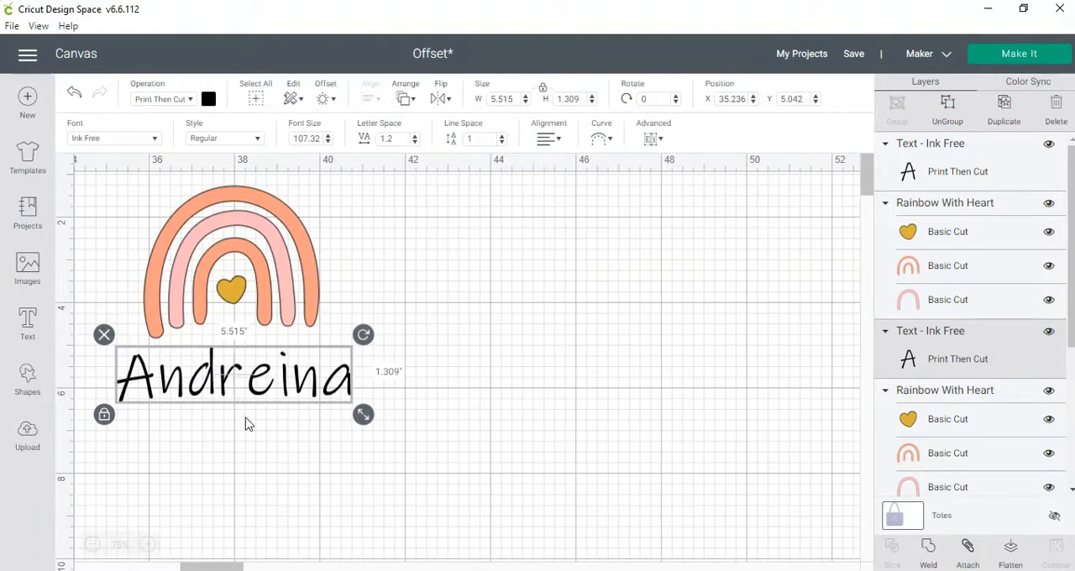
left_click(326, 101)
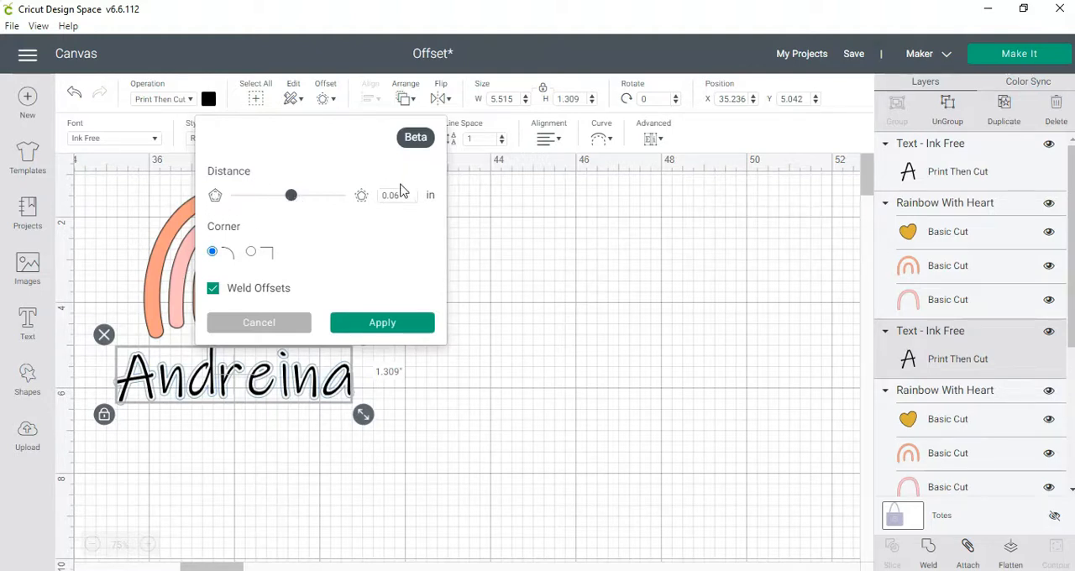
left_click_drag(395, 195, 382, 195)
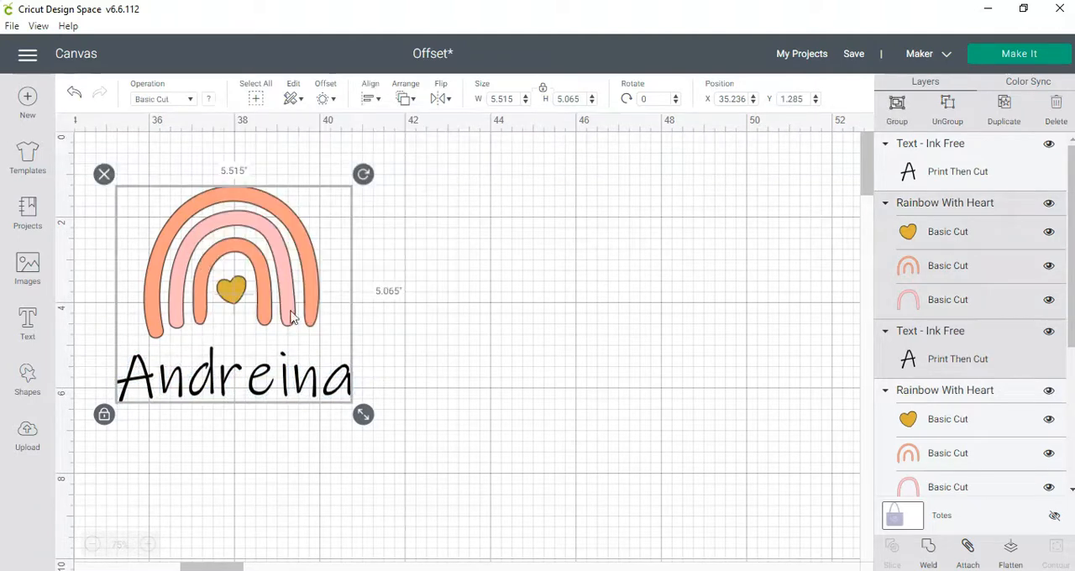
- Move the rainbow and name to an empty canvas area and apply a welded, rounded-corner offset of 0.653 in around them
left_click_drag(270, 259, 595, 263)
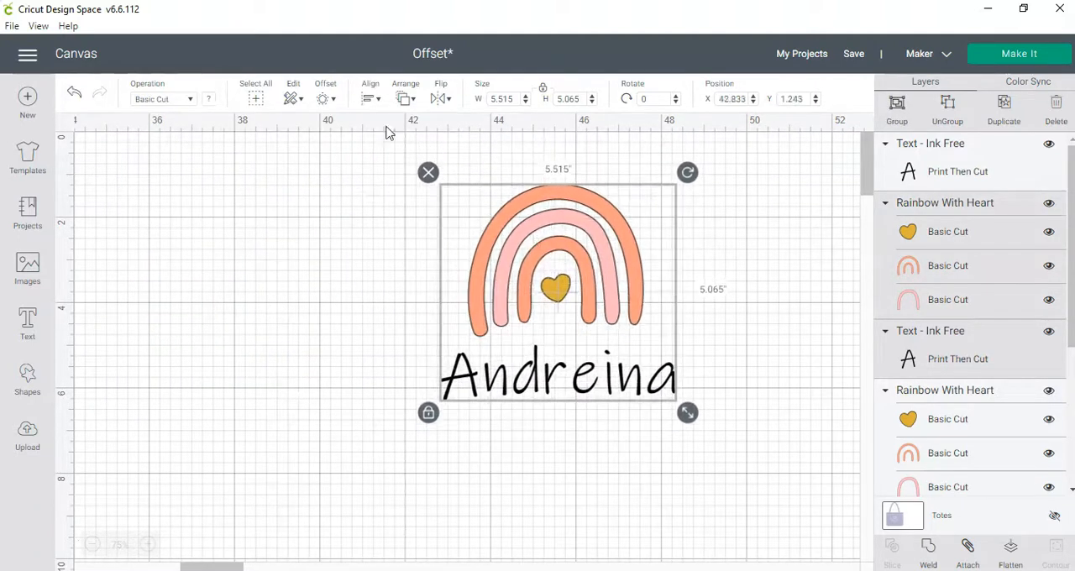
left_click(326, 98)
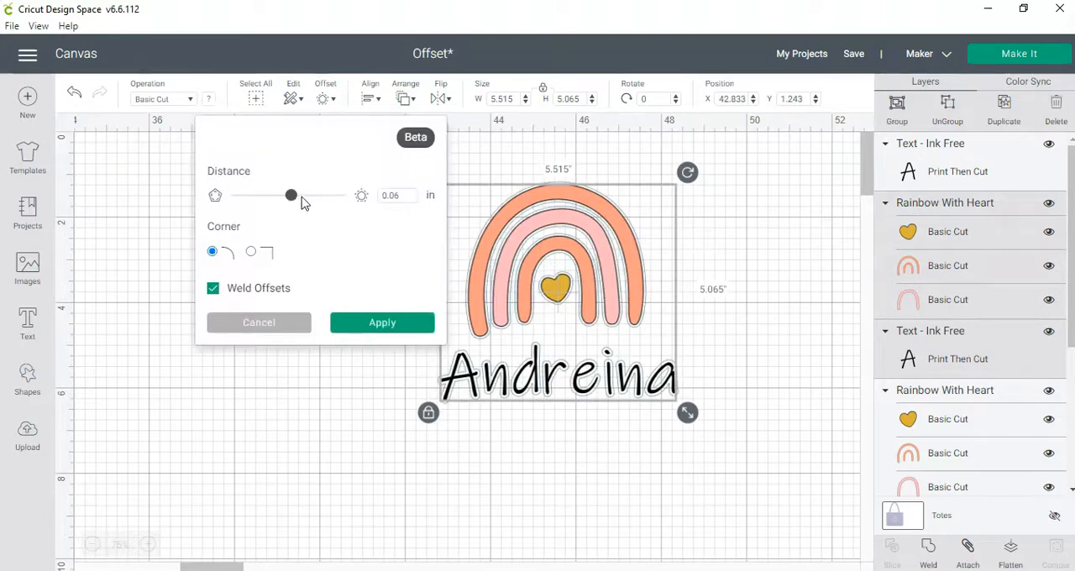
left_click_drag(290, 199, 328, 198)
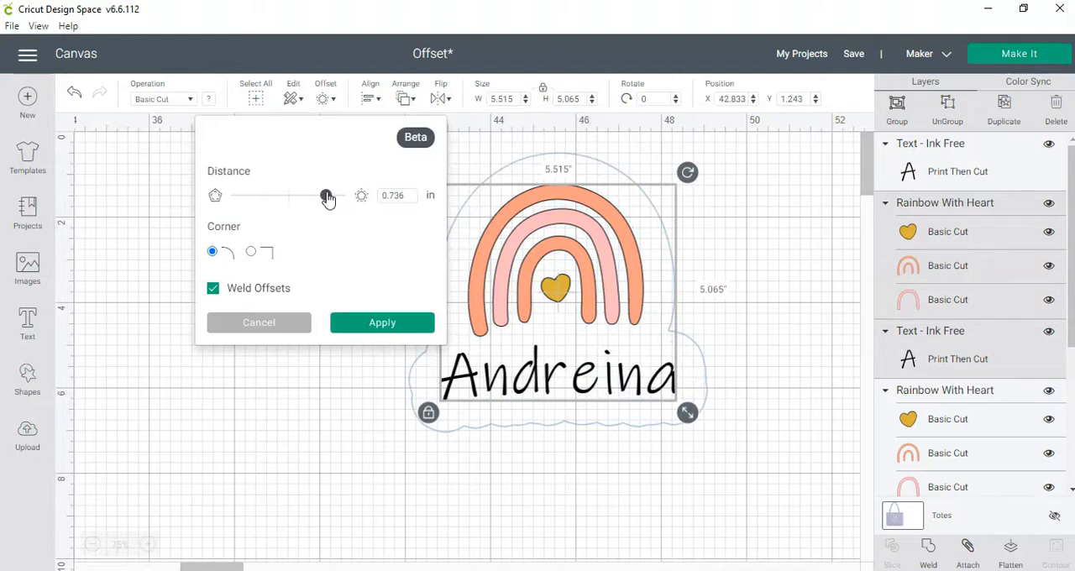
mouse_move(328, 199)
left_mouse_down()
mouse_move(360, 198)
mouse_move(325, 210)
left_mouse_up()
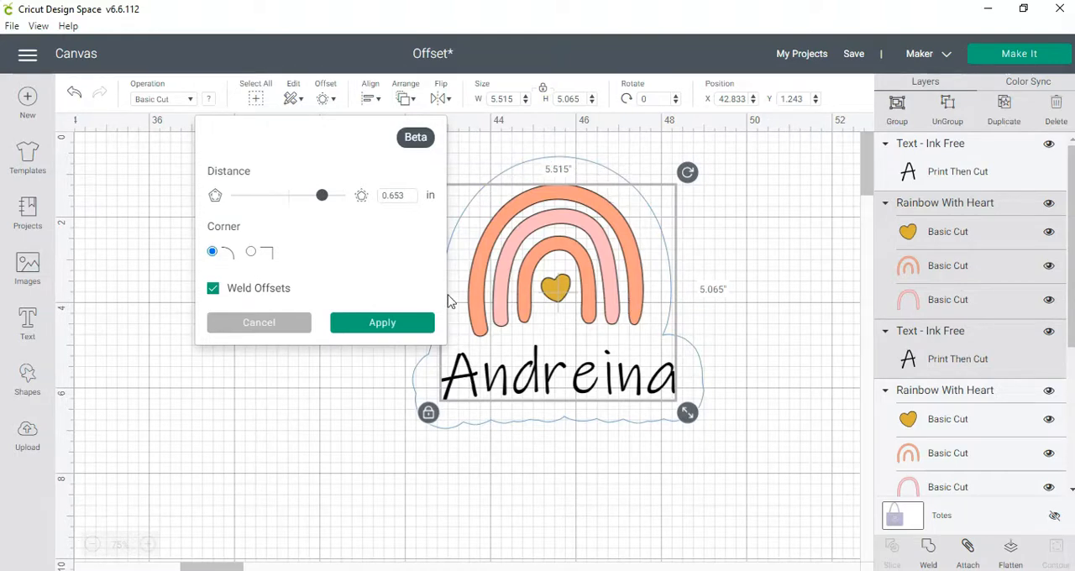
left_click(391, 333)
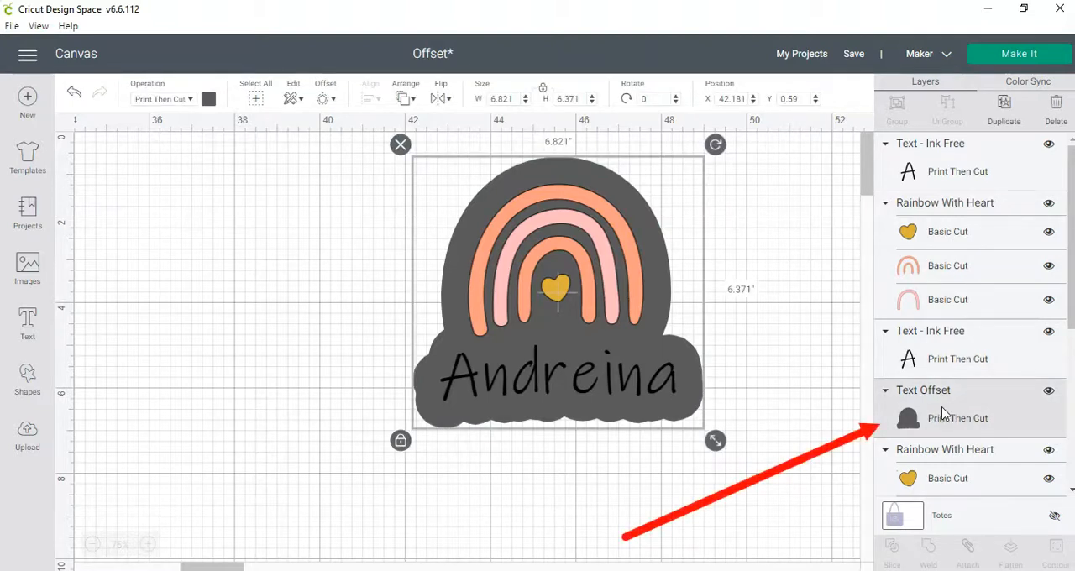
- Locate the Text Offset layer among the text layers and examine the operation types available for it
left_click(958, 162)
scroll(579, 490, "up", 3)
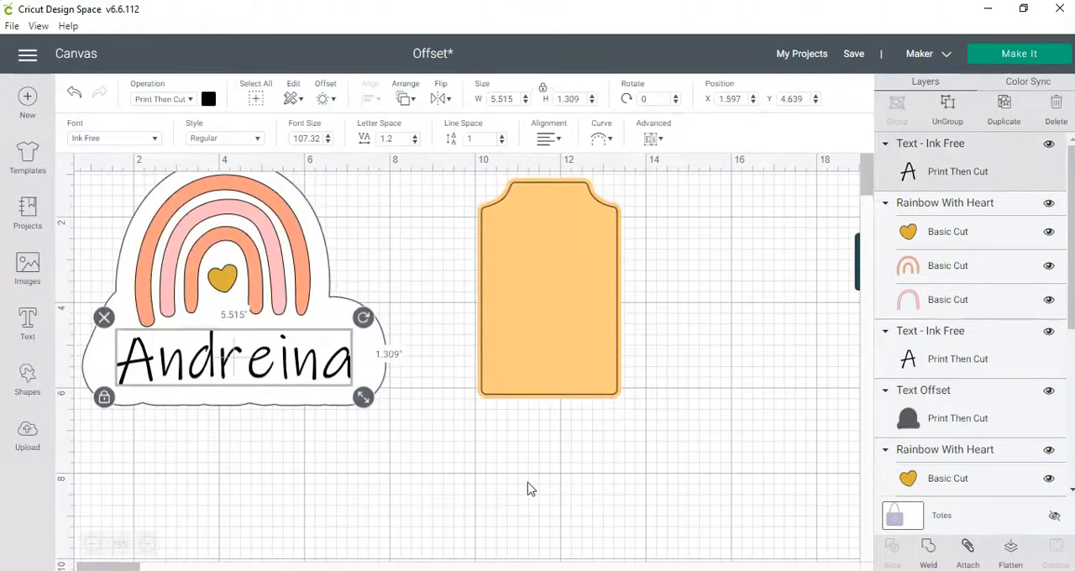
left_click(958, 334)
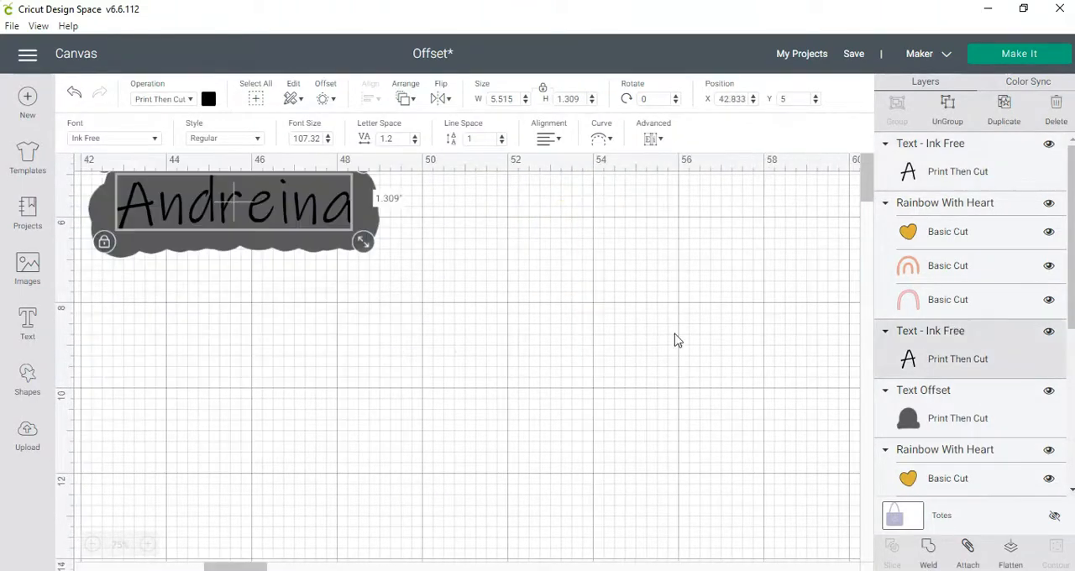
scroll(340, 403, "up", 3)
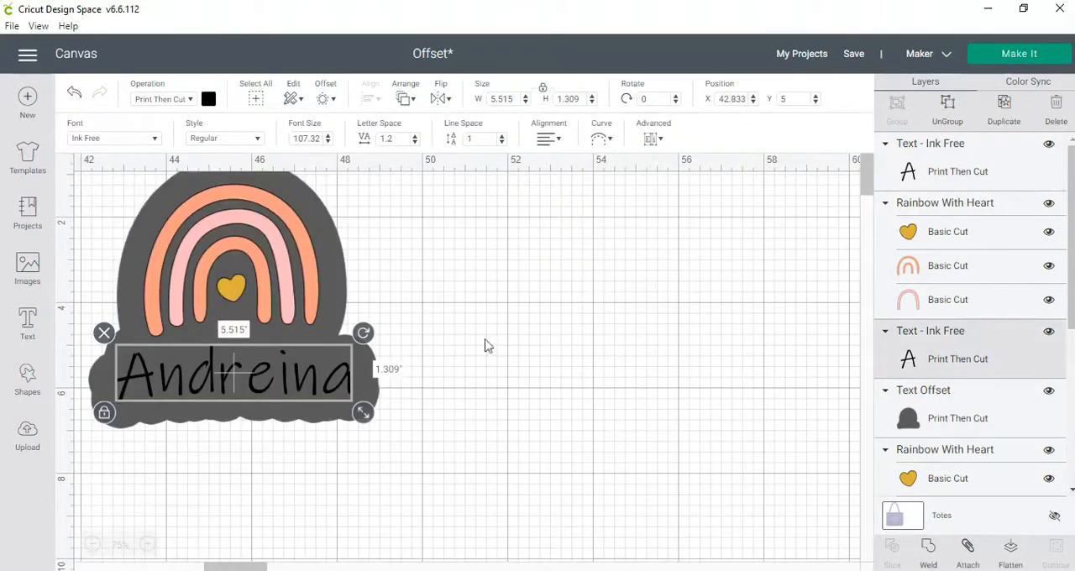
left_click(944, 413)
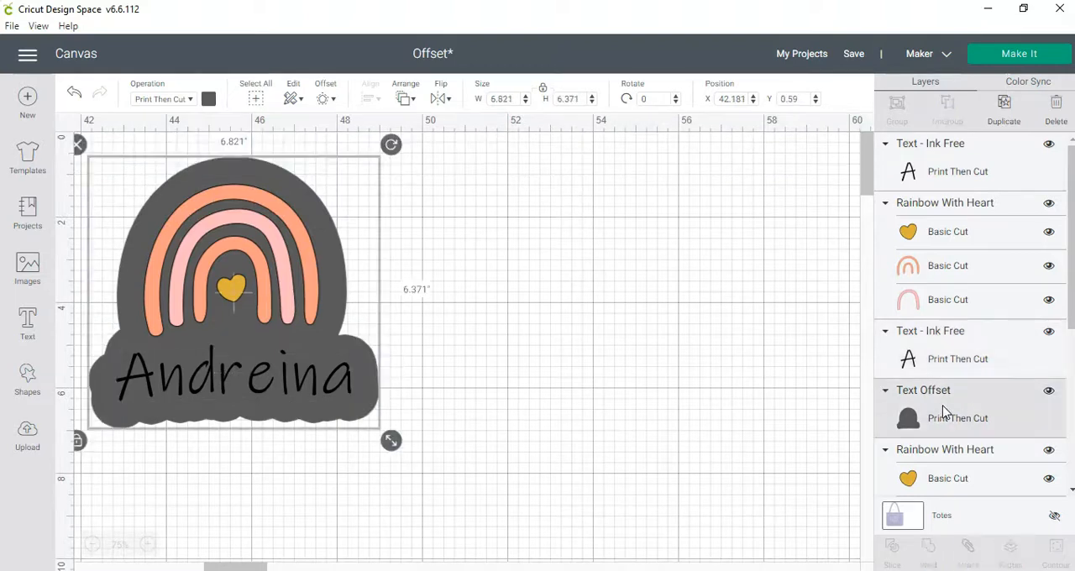
left_click(161, 100)
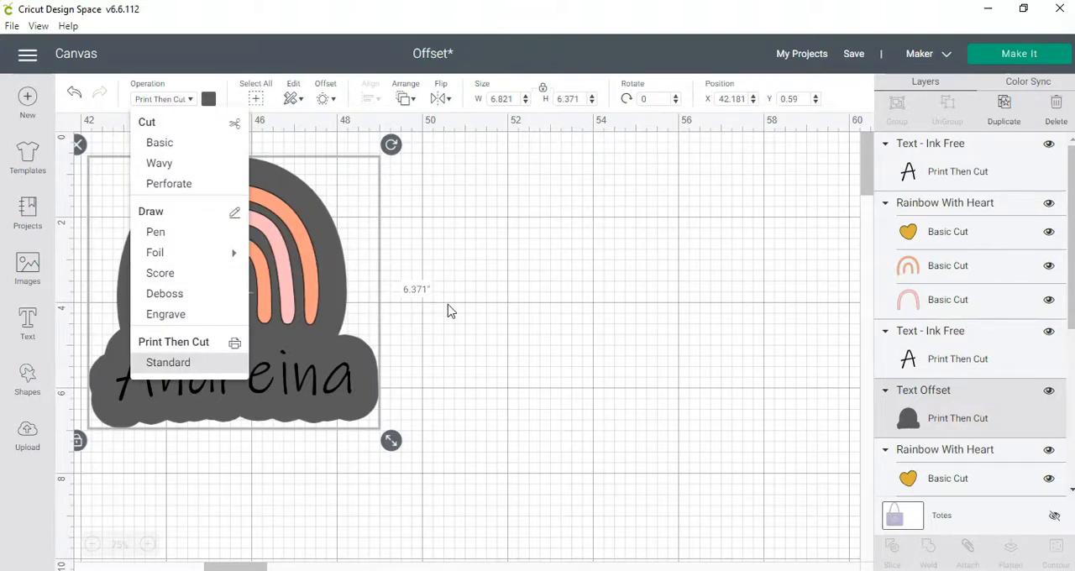
left_click(294, 168)
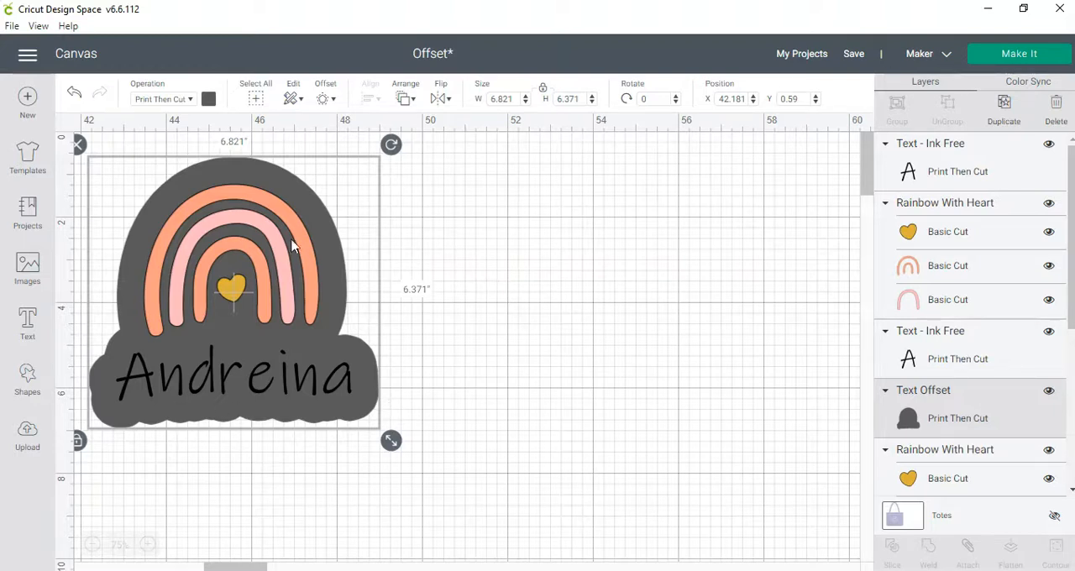
- Duplicate the rainbow and name together and place the copy beside the offset design at about X 52.97, Y 1.22
left_click(539, 249)
left_click(296, 272)
left_click(282, 380, "shift")
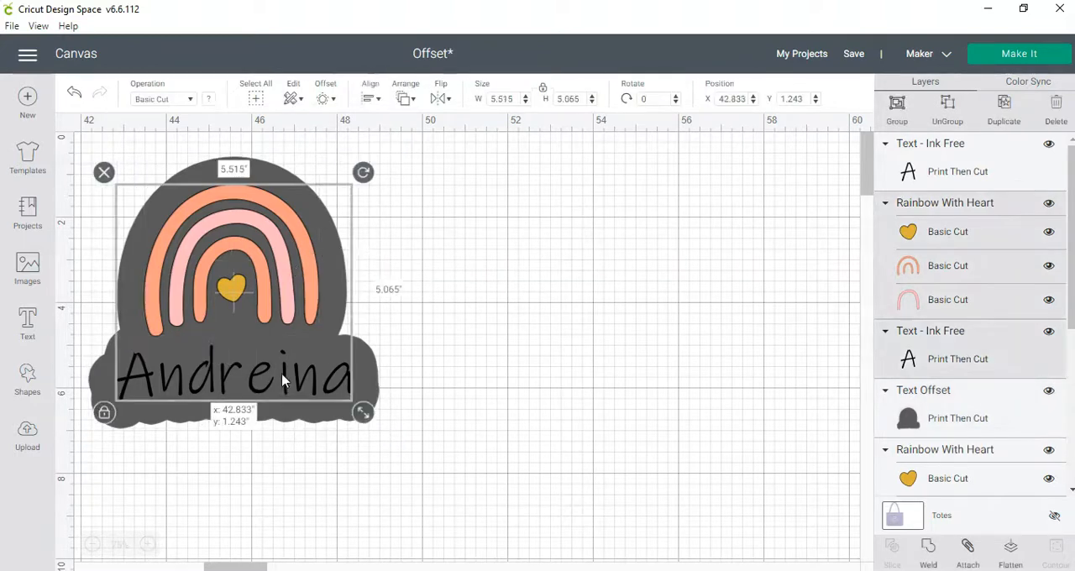
left_click(1006, 105)
left_click_drag(276, 276, 714, 266)
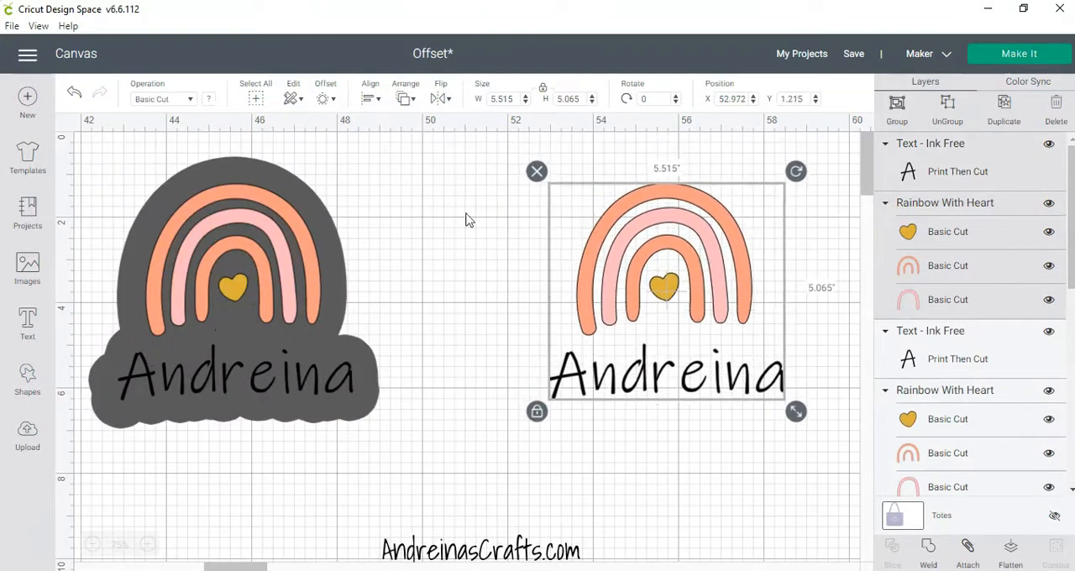
- Compare the corner and weld options on the rainbow and name copy, then apply a welded, rounded-corner offset of 0.653 in
left_click(323, 102)
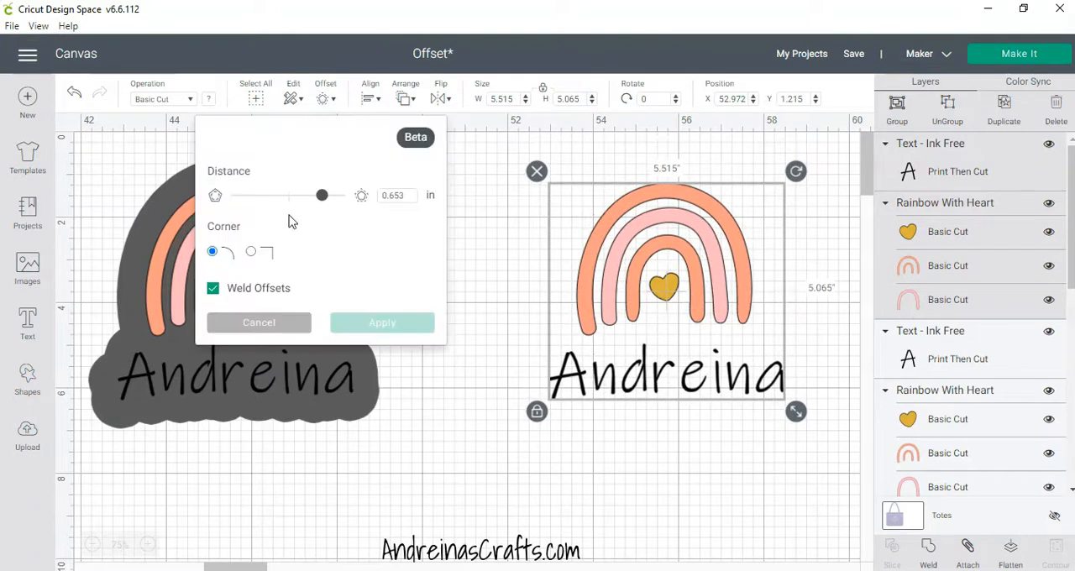
left_click(252, 253)
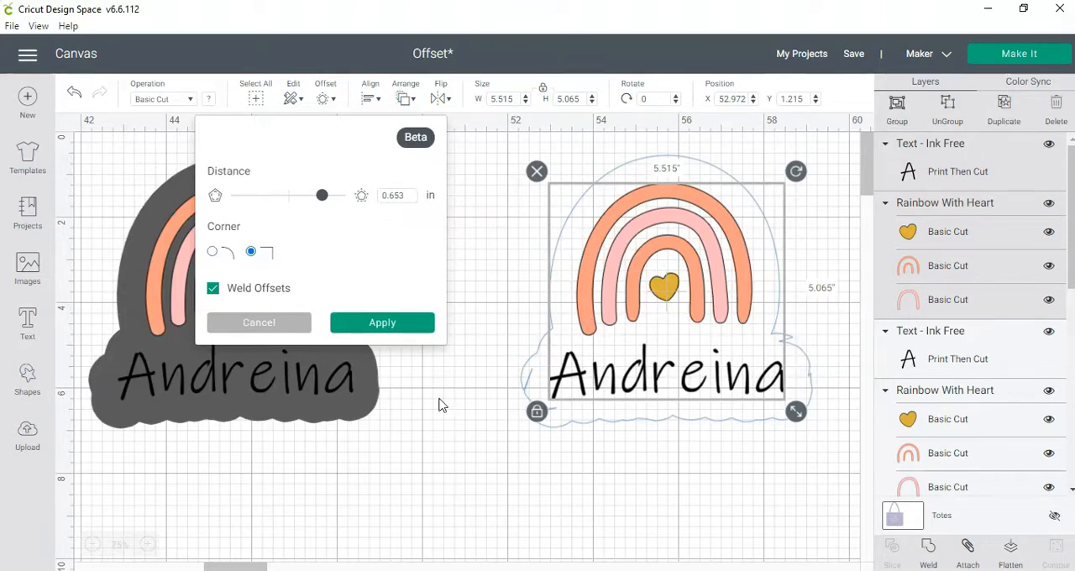
left_click(213, 253)
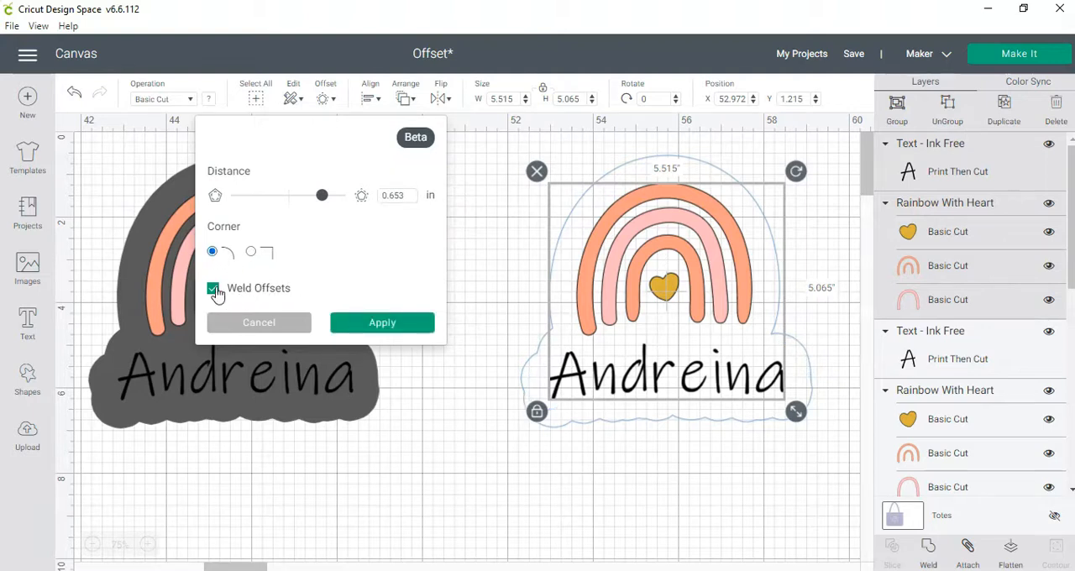
left_click(213, 289)
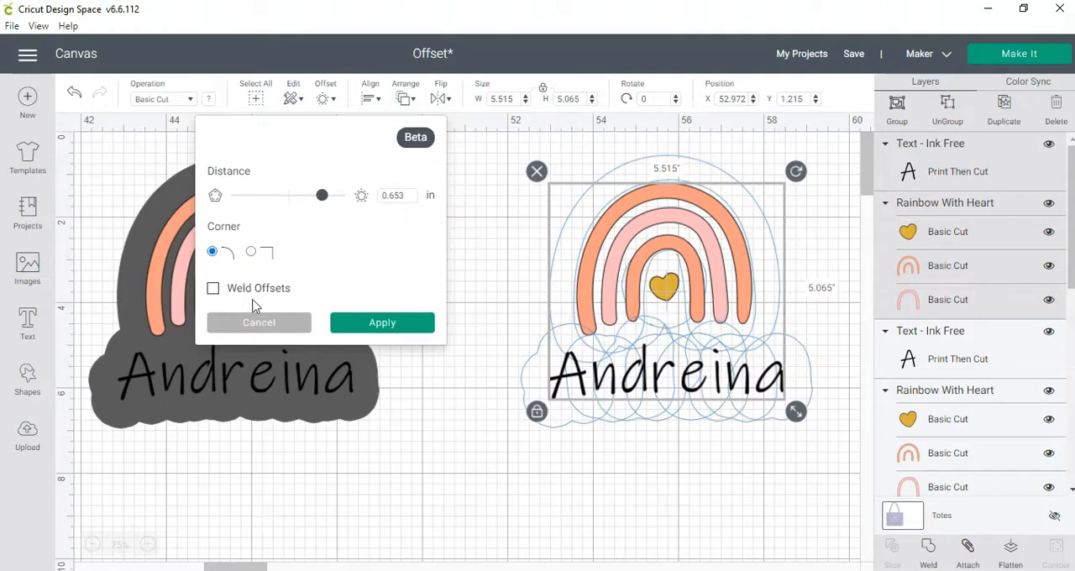
left_click(214, 288)
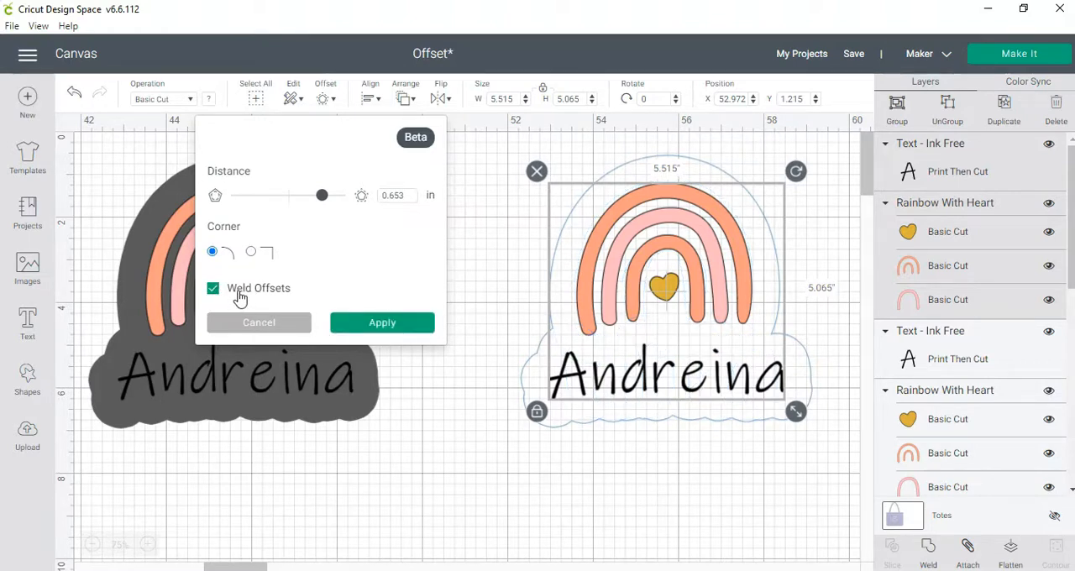
left_click(378, 325)
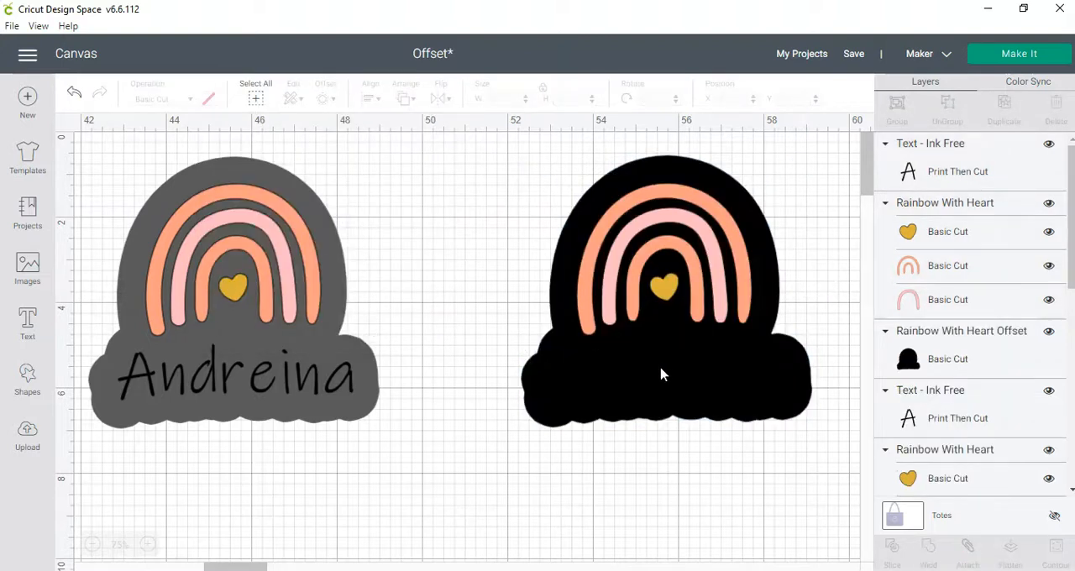
- Change the new offset layer behind the rainbow and name copy to white
left_click(954, 361)
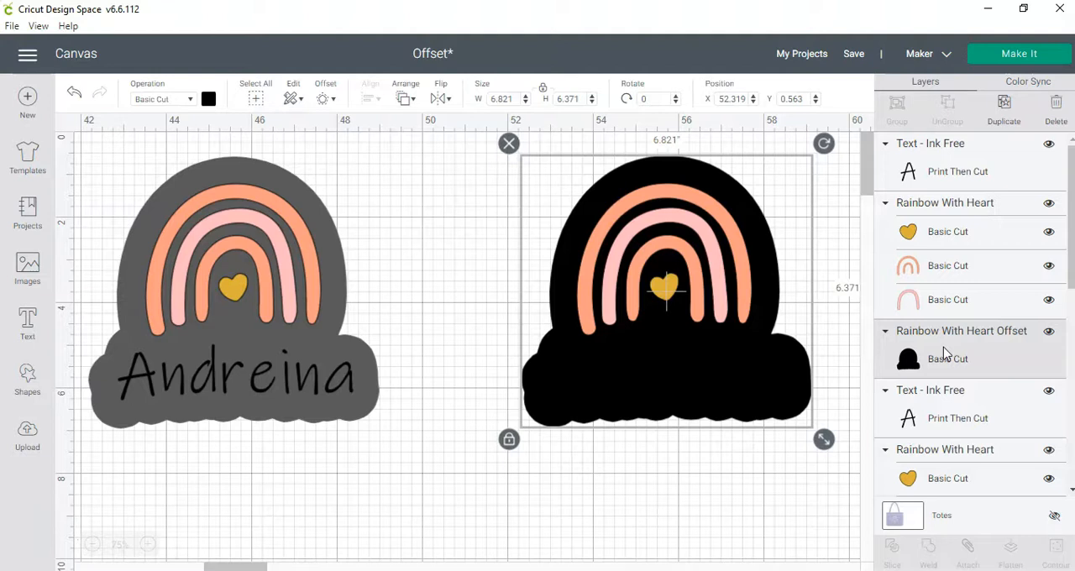
left_click(209, 99)
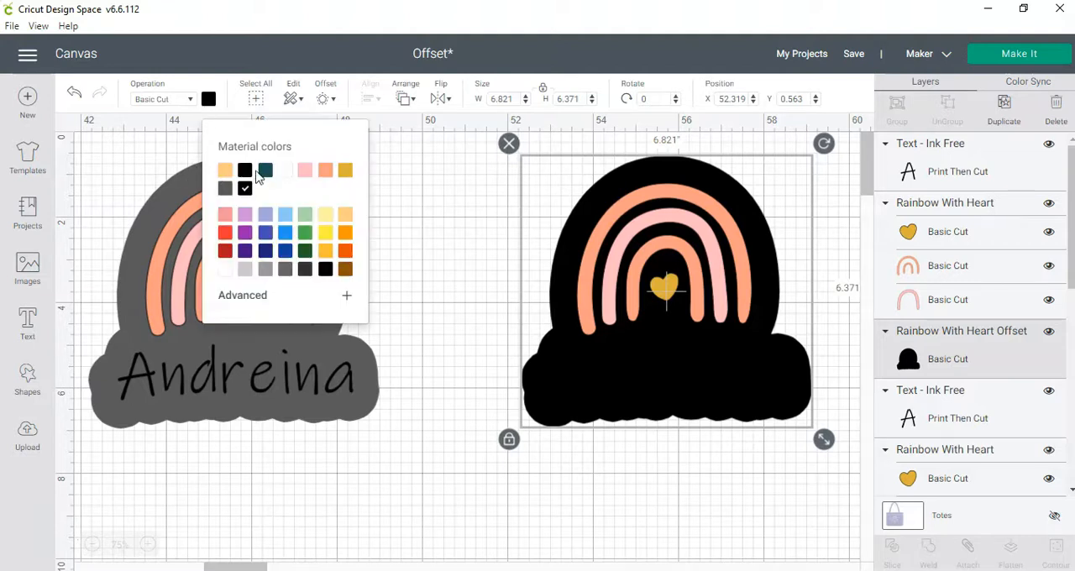
left_click(285, 172)
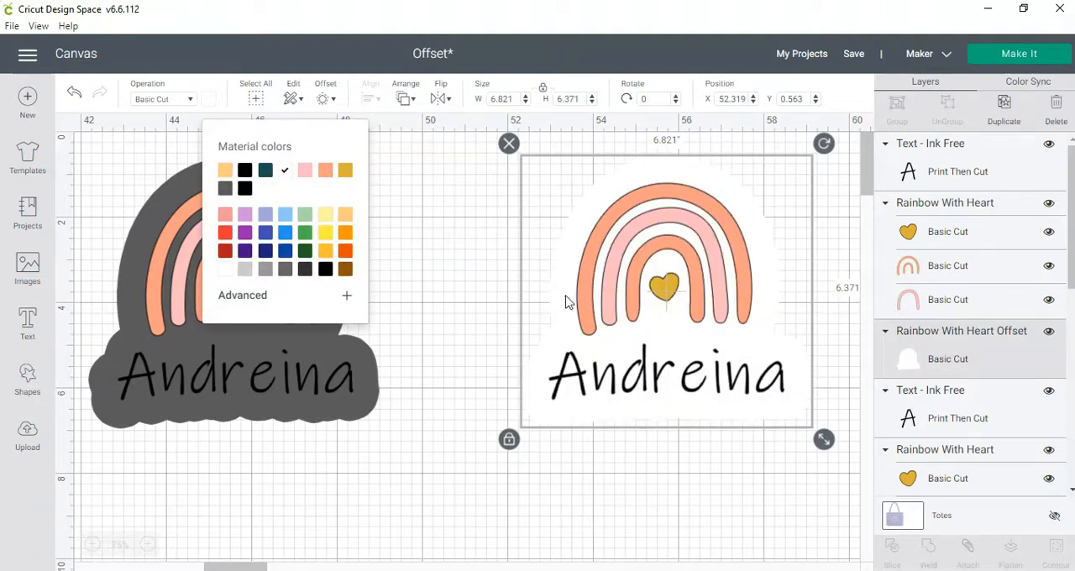
left_click(686, 480)
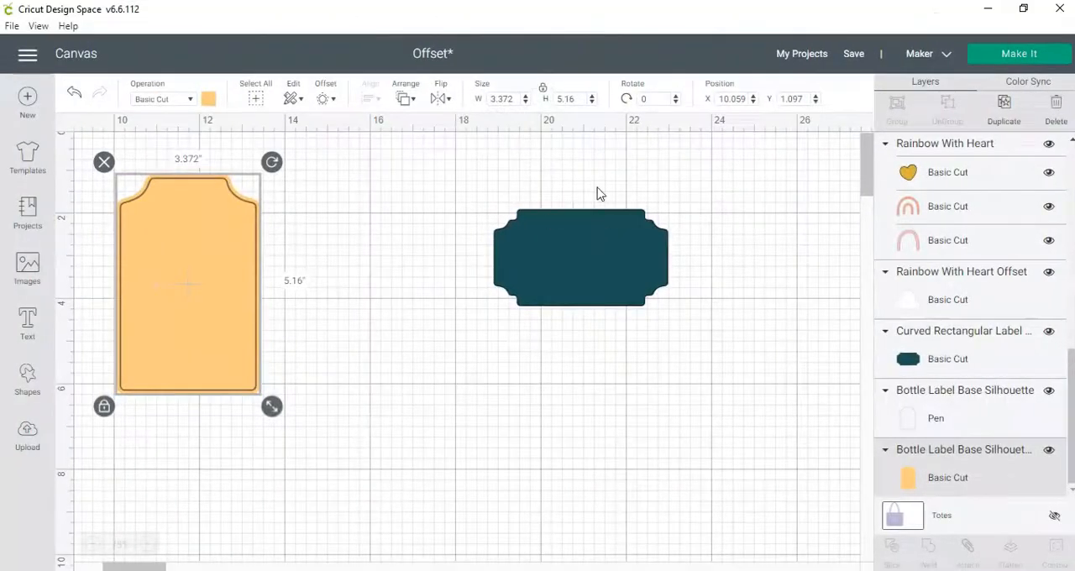
- Enlarge the teal curved rectangular label to about 7.347 × 4.065 in and move it to about X 16.68, Y 1.90
left_click(580, 254)
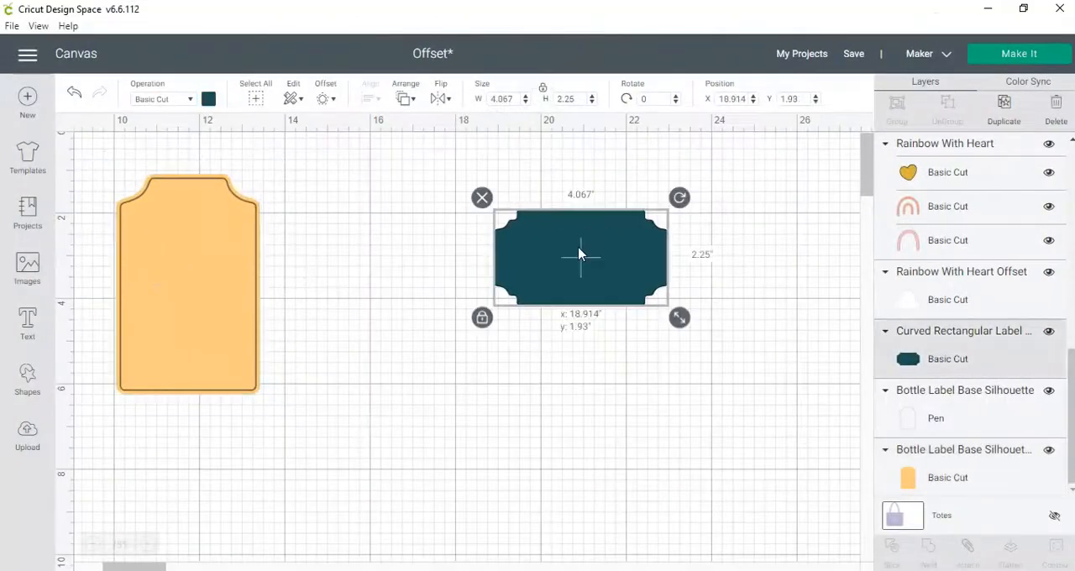
left_click_drag(679, 317, 561, 290)
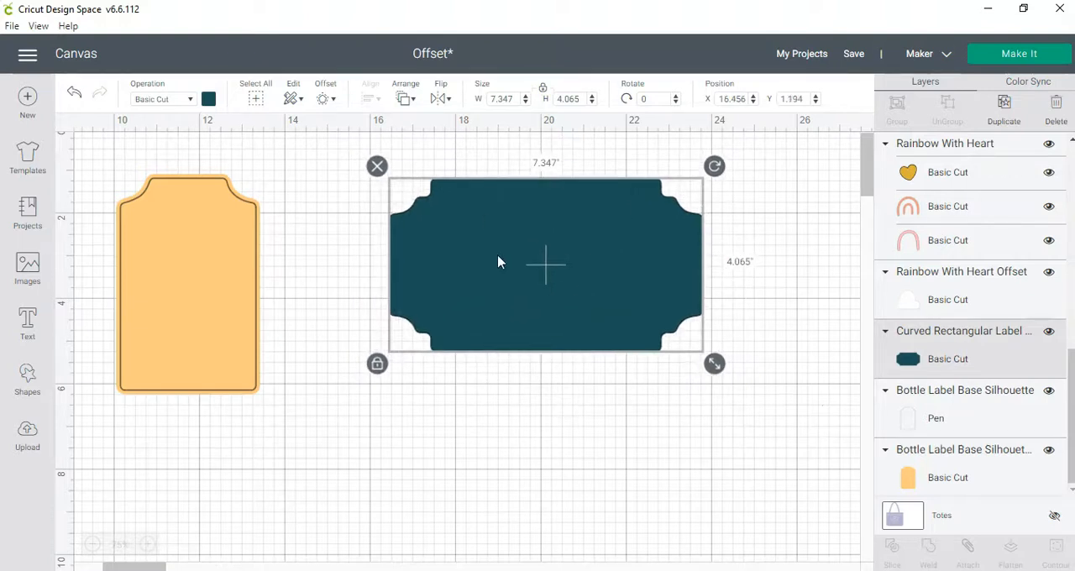
left_click_drag(498, 263, 507, 293)
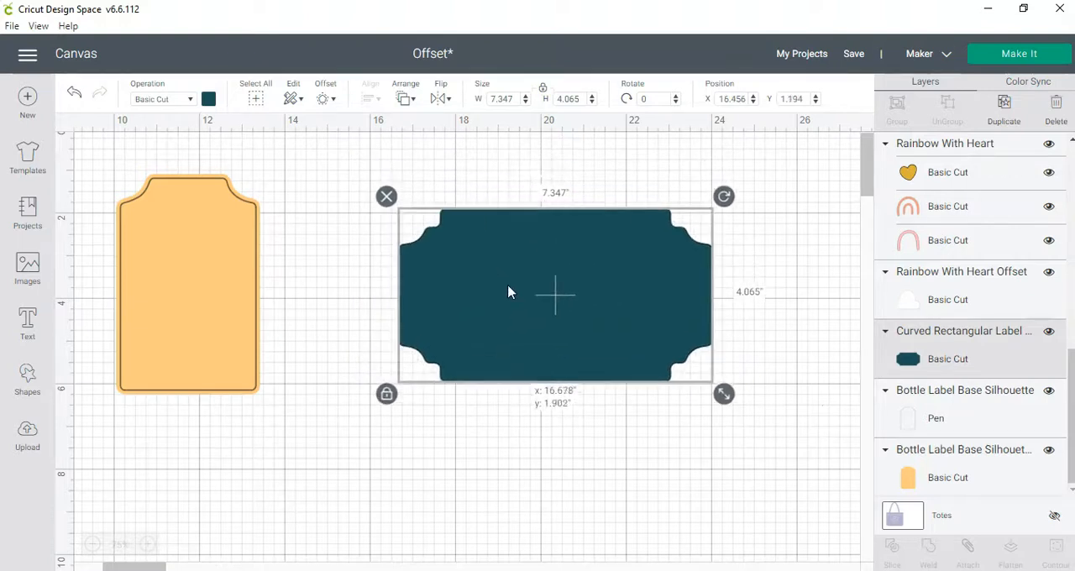
- Apply a rounded-corner offset of 0.06 in around the teal curved rectangular label
left_click(329, 100)
left_click_drag(406, 196, 376, 202)
type("0")
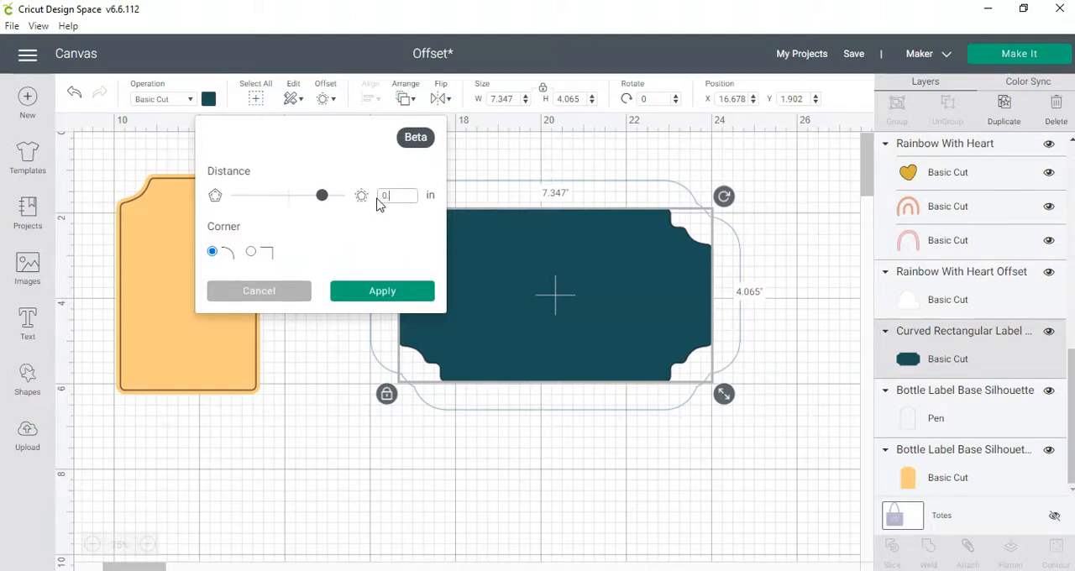
type(".66")
left_click(379, 295)
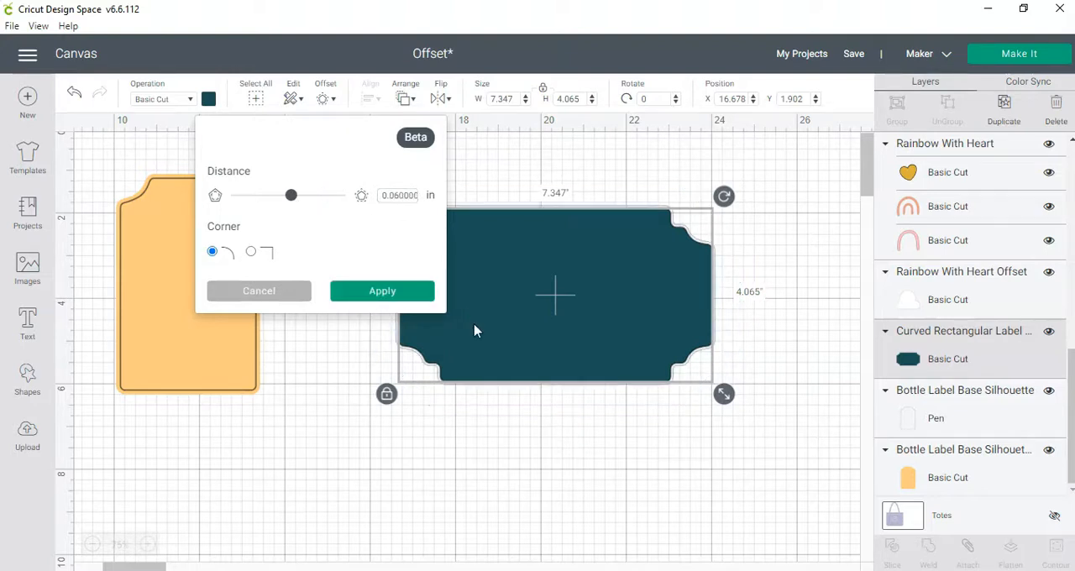
left_click(389, 294)
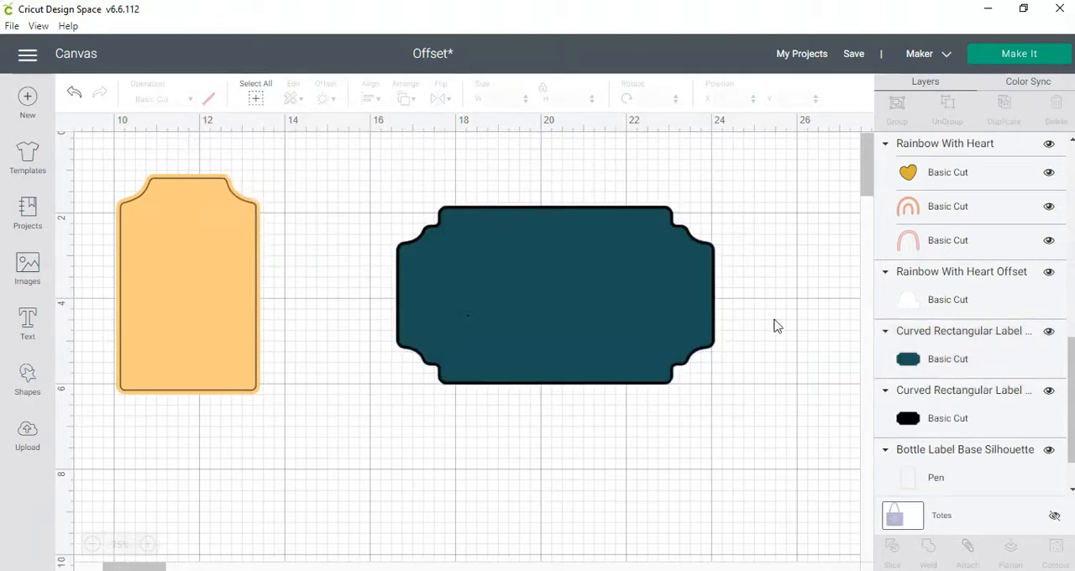
- Change the teal label's operation to Pen, leaving its offset as the cut layer
left_click(949, 417)
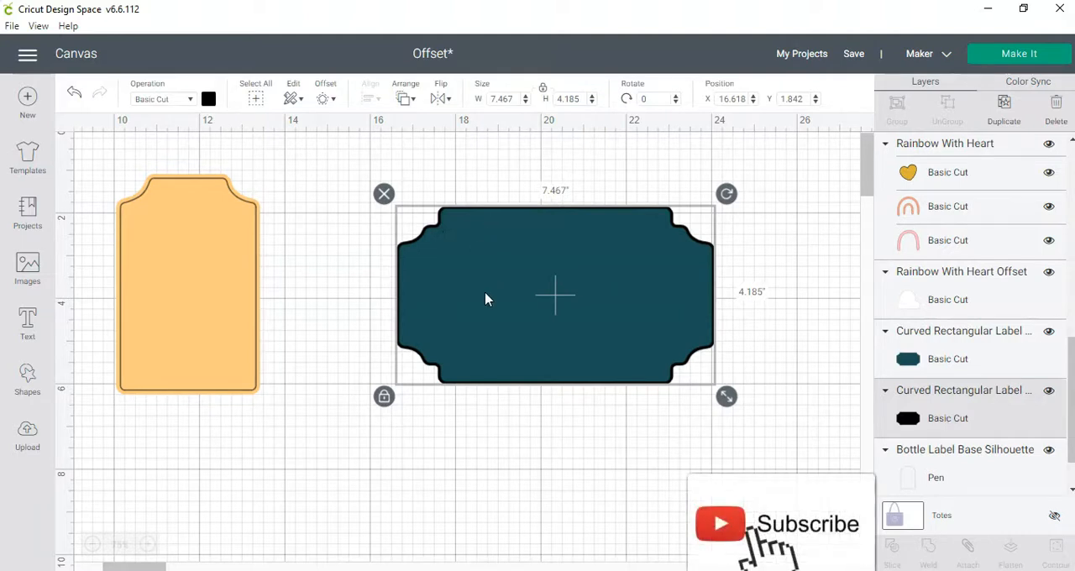
left_click(451, 264)
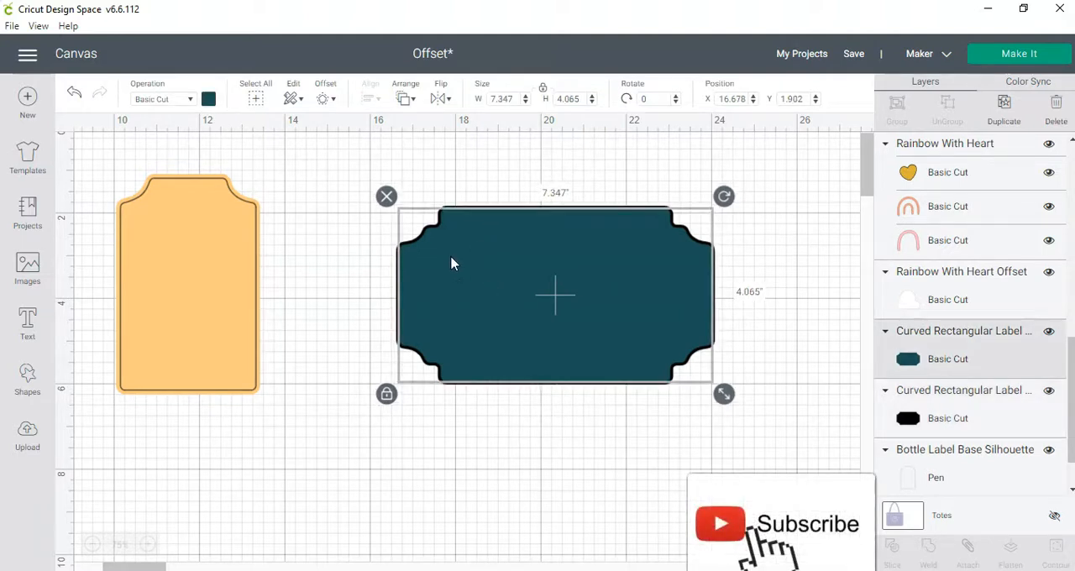
left_click(160, 100)
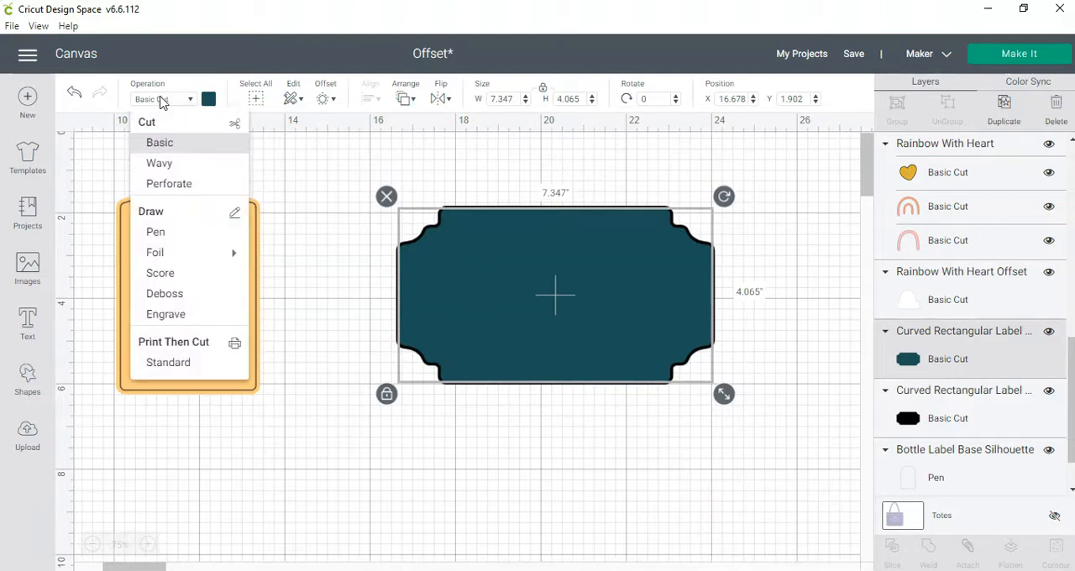
left_click(172, 233)
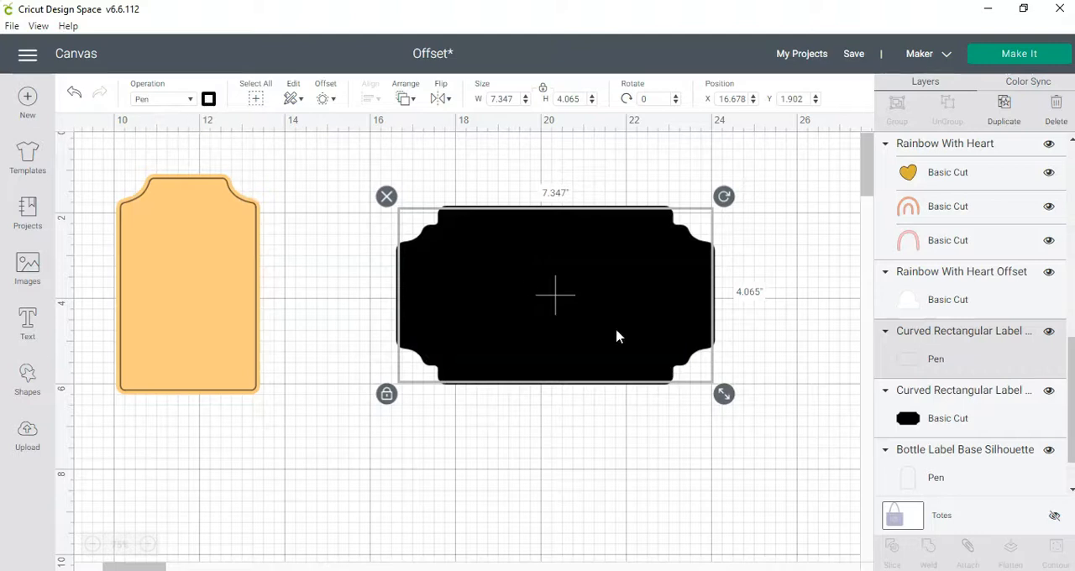
- Recolor the curved label's offset light orange to match the bottle label, and check its cut and pen layers
left_click(226, 172)
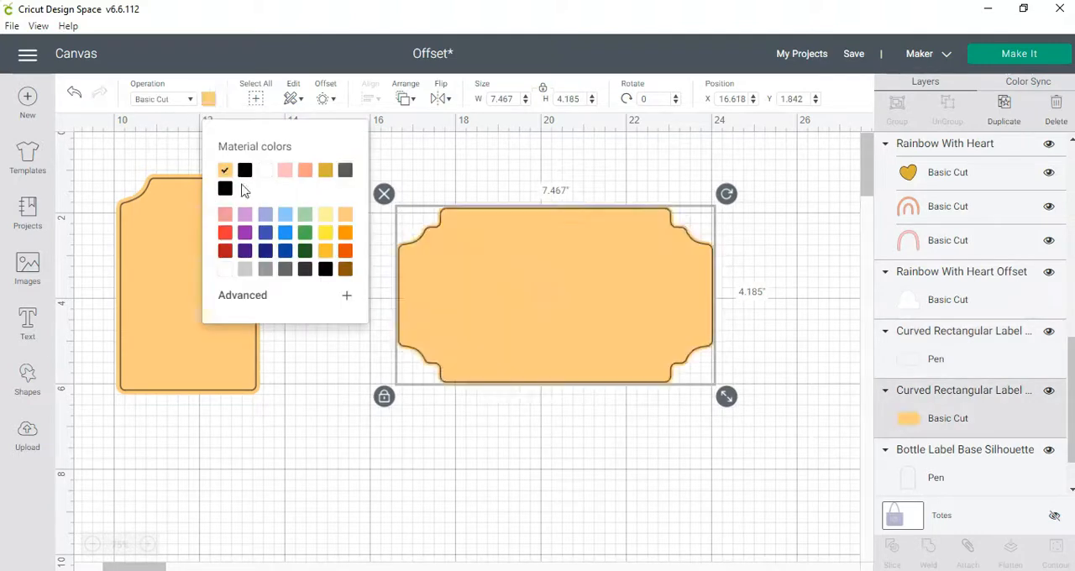
left_click(526, 432)
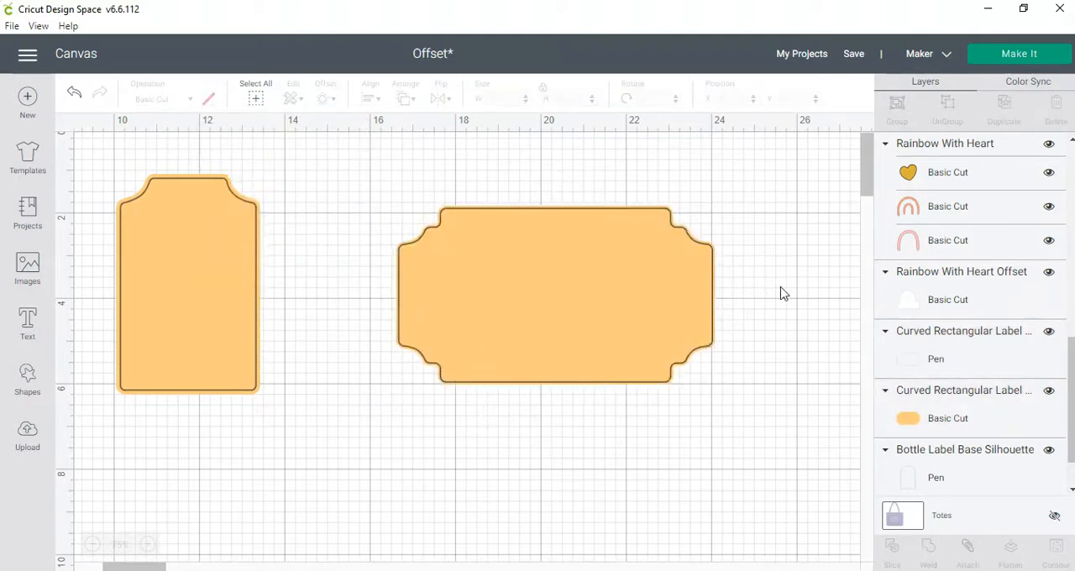
left_click(988, 428)
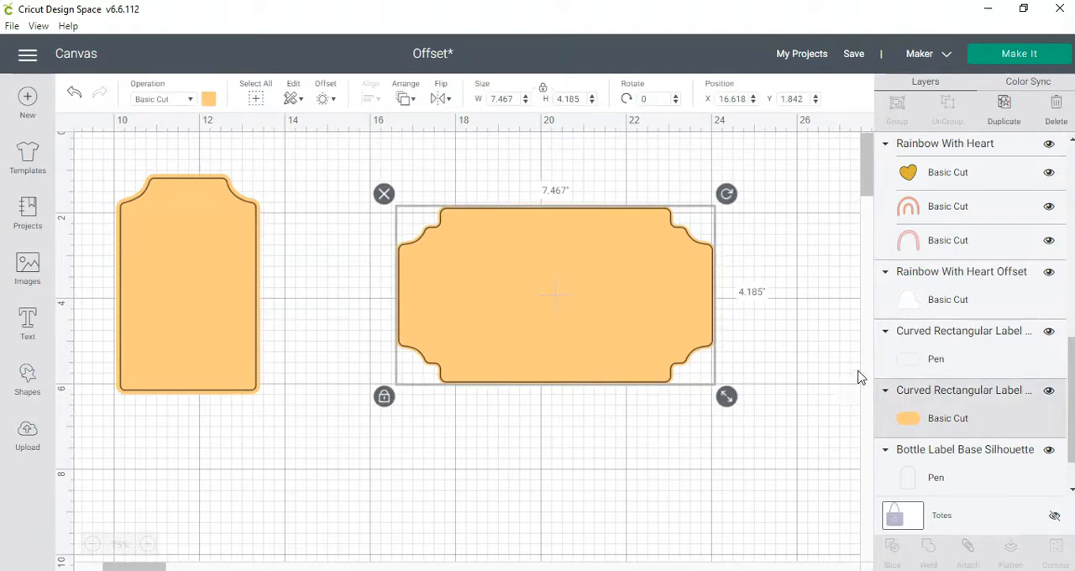
left_click(959, 342)
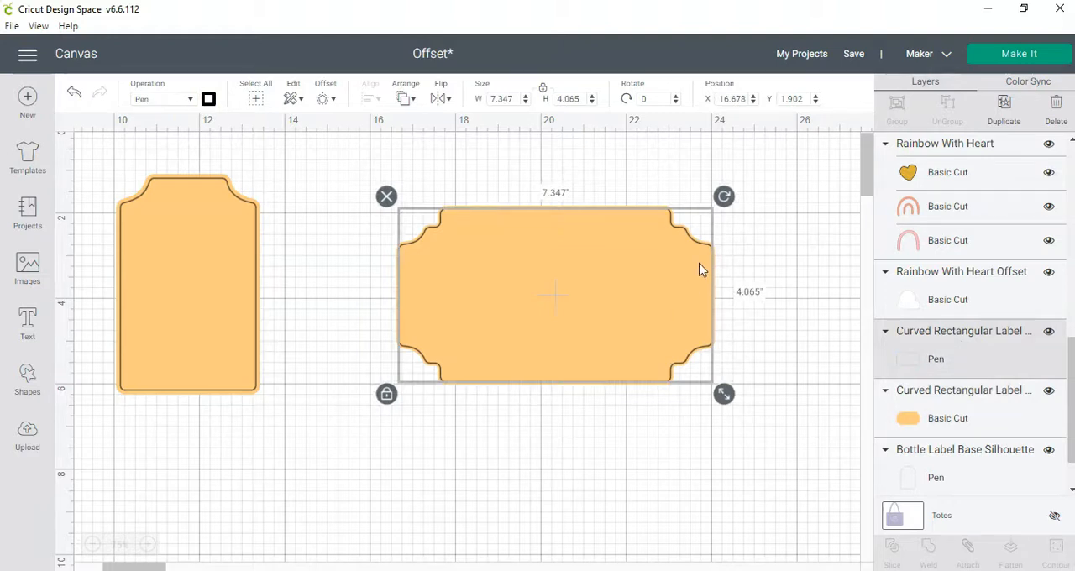
left_click(676, 446)
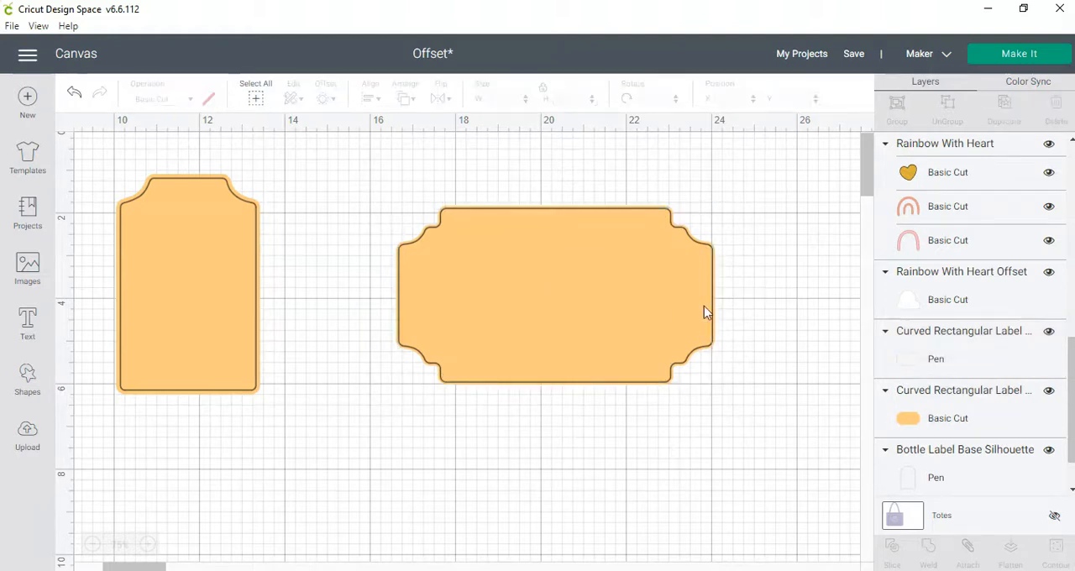
- Enlarge the light orange offset layer of the curved label to about 7.566 × 4.24 in
left_click(694, 242)
left_click(945, 411)
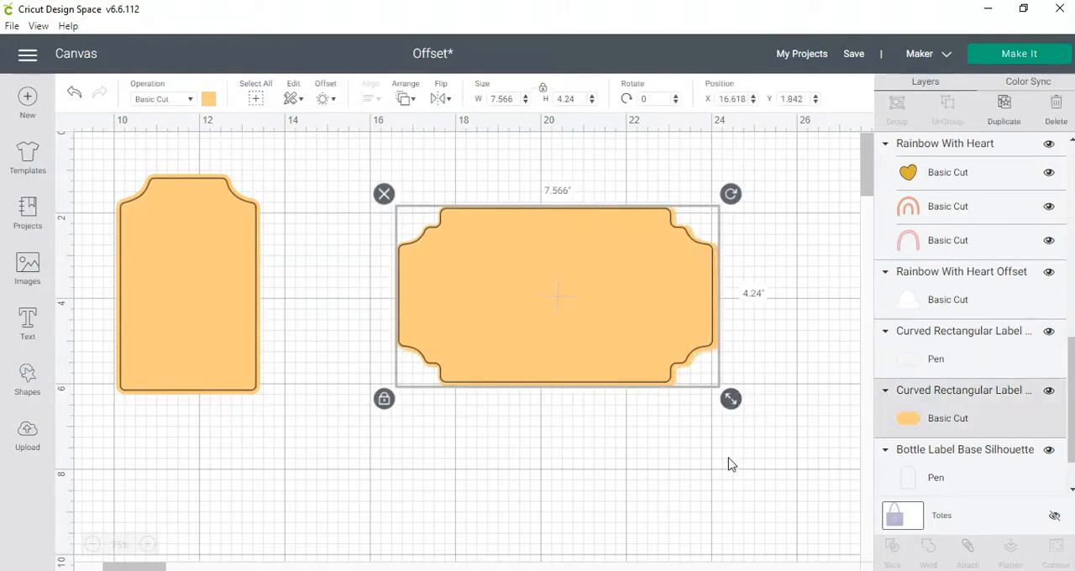
left_click(754, 439)
- Select the curved label's pen outline and its offset together and align them with Center
left_click_drag(776, 438, 339, 142)
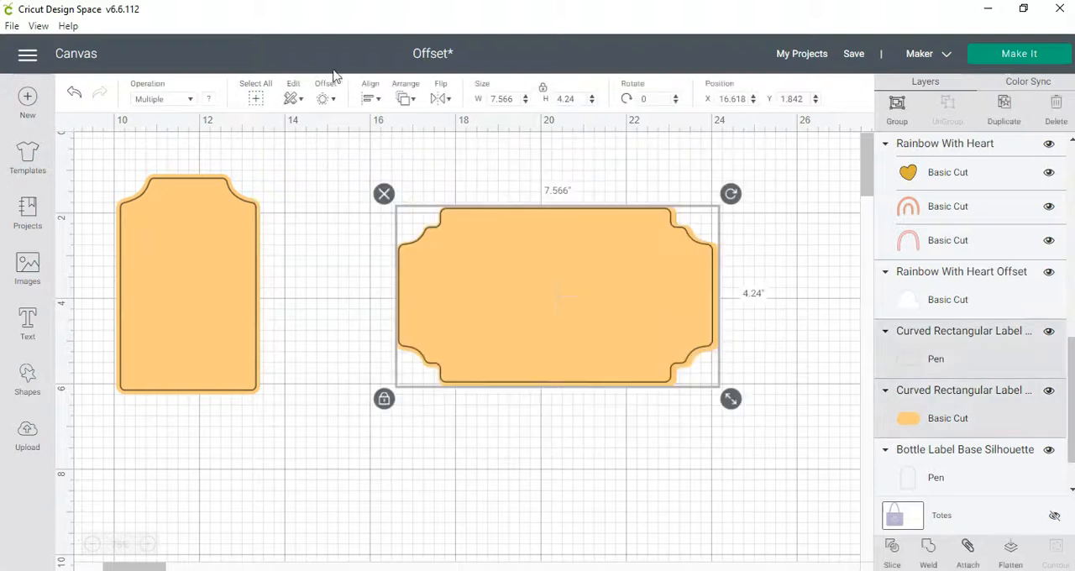
left_click(370, 99)
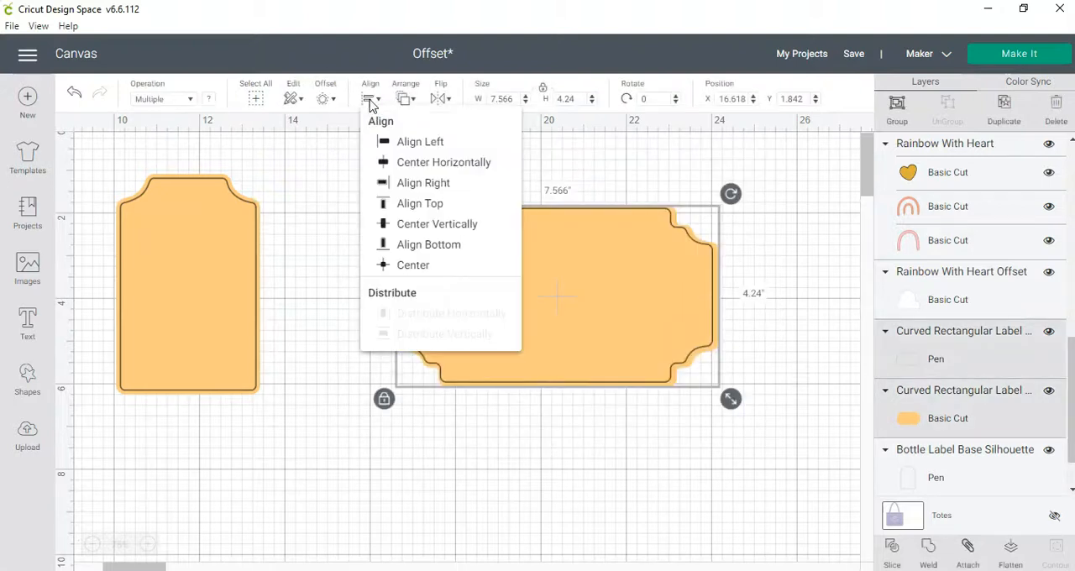
left_click(413, 267)
left_click(608, 471)
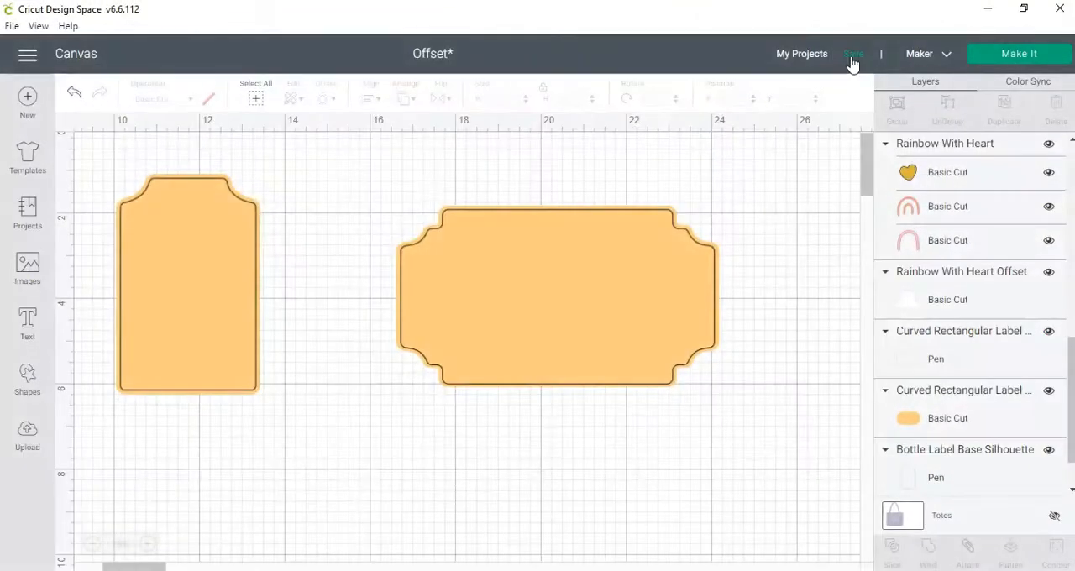
- Examine the Save Project As title and new collection options, then close the dialog without saving
left_click(853, 60)
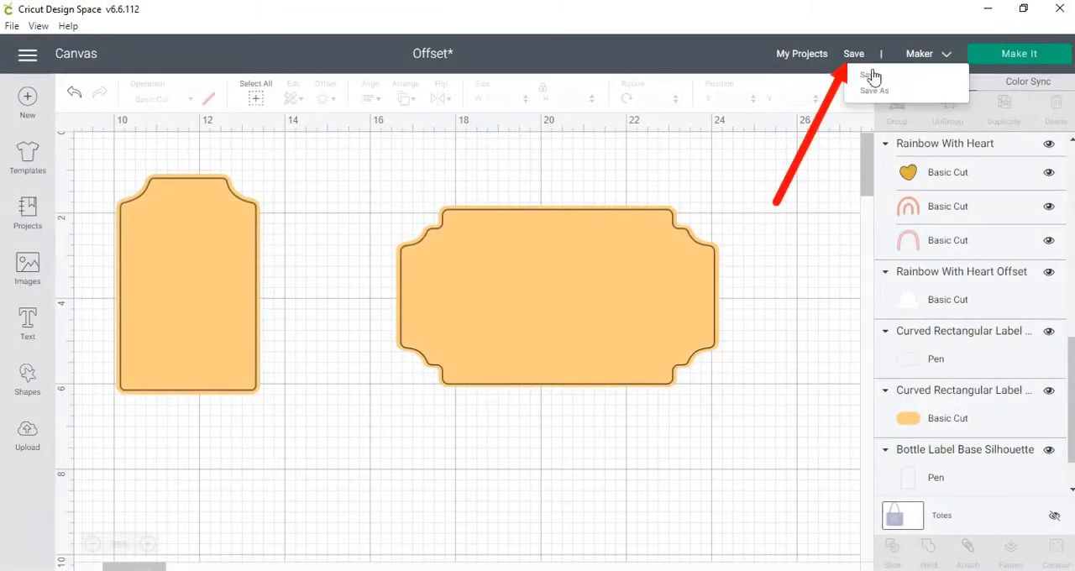
left_click(873, 92)
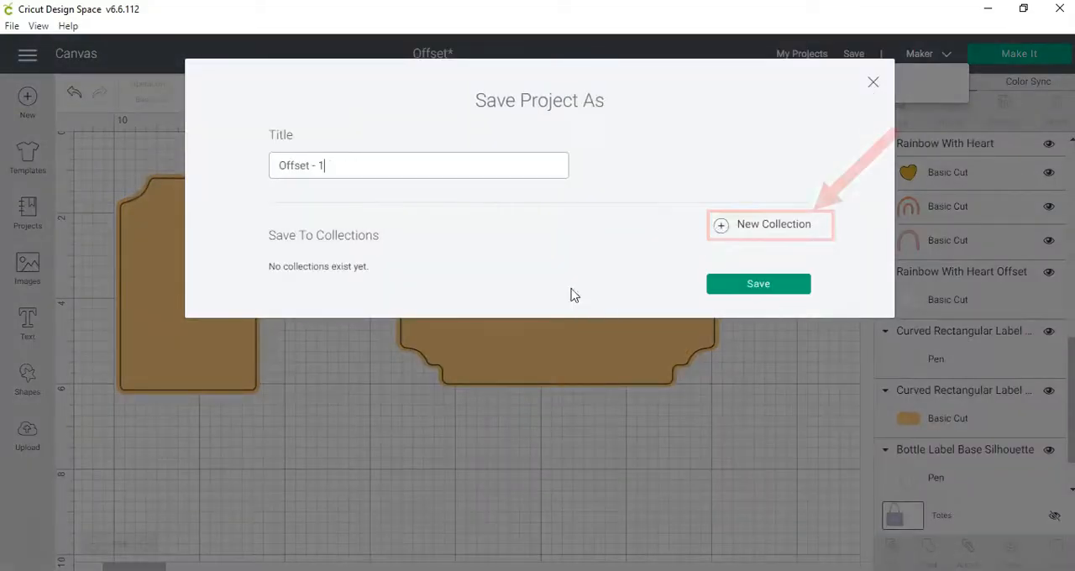
left_click(776, 226)
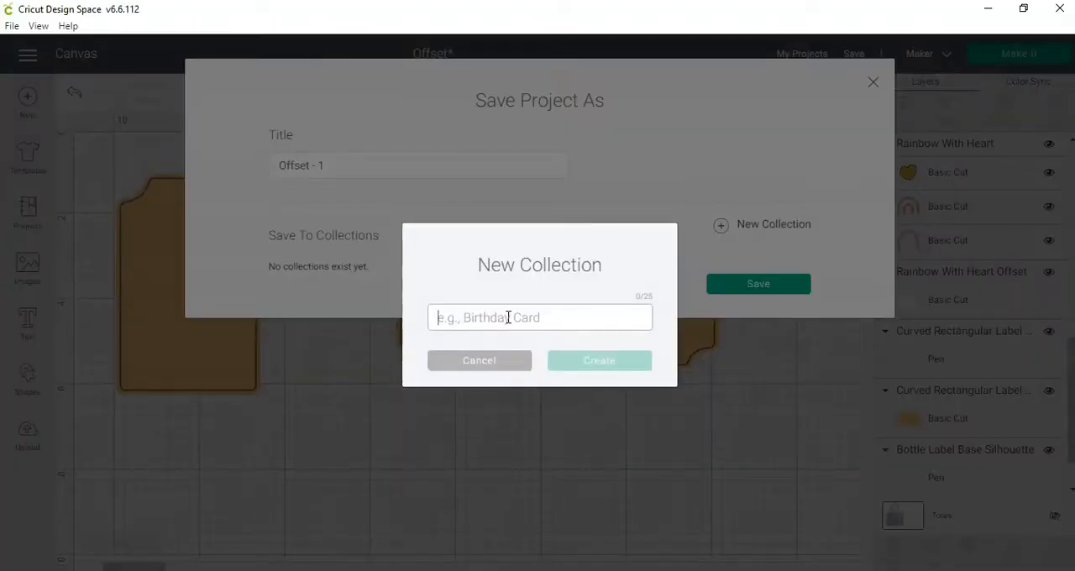
left_click(479, 360)
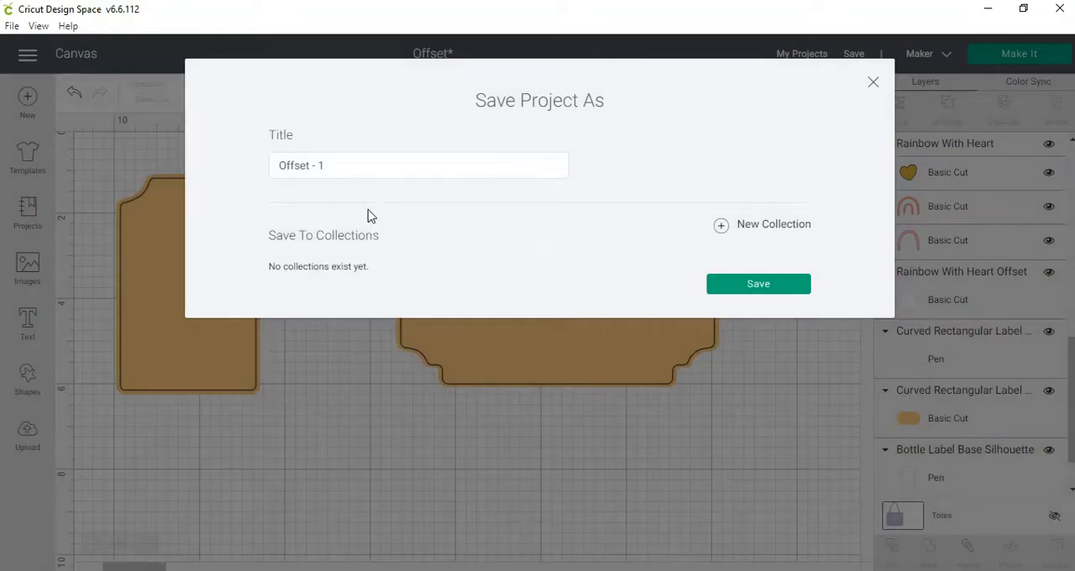
left_click(338, 168)
left_click(870, 82)
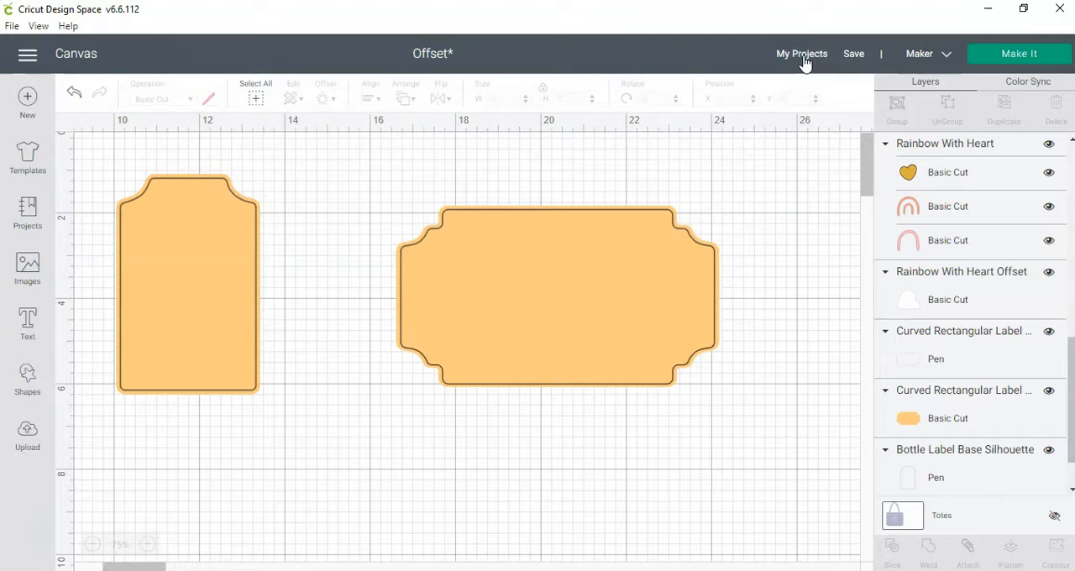
- Open My Projects to view the saved projects and the Collections area
left_click(802, 56)
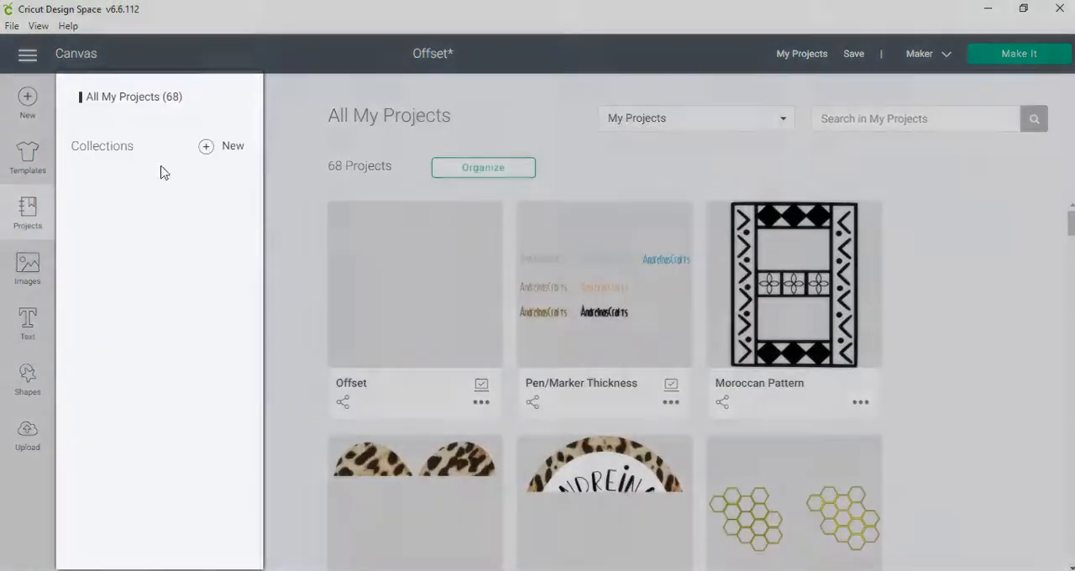